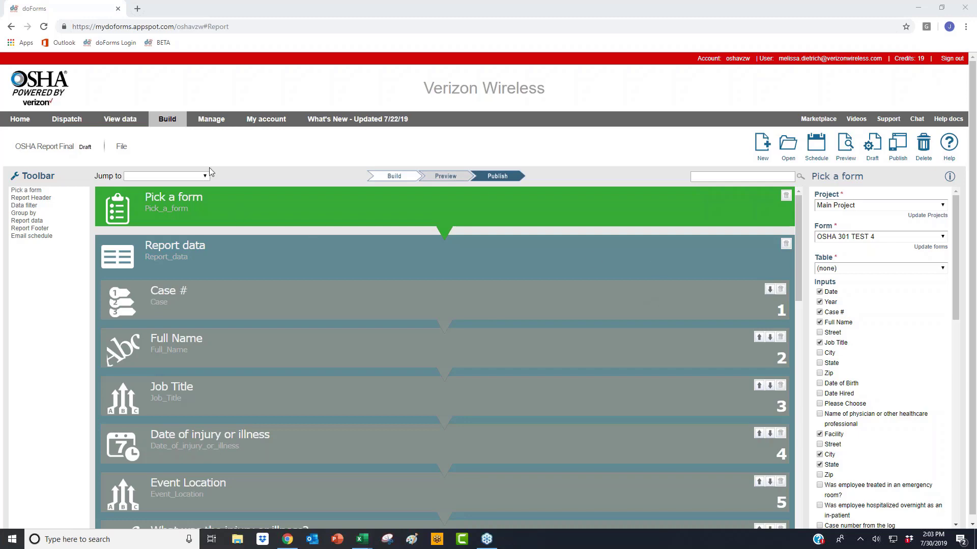
# Open a blank OSHA 301 TEST 4 entry from the data records and review its sections down to Classify the Case.
pyautogui.click(120, 119)
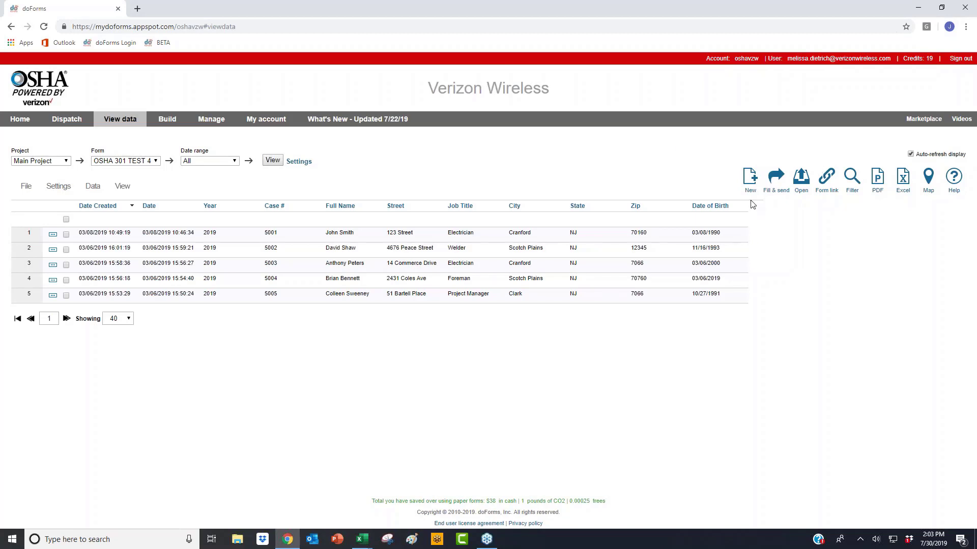
pyautogui.click(750, 178)
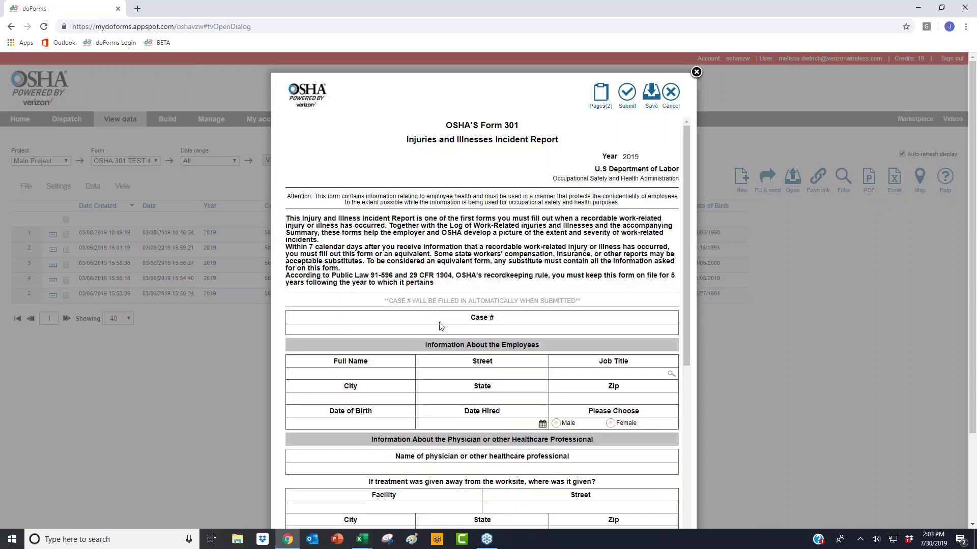
pyautogui.scroll(-3, 437, 331)
pyautogui.scroll(-2, 435, 333)
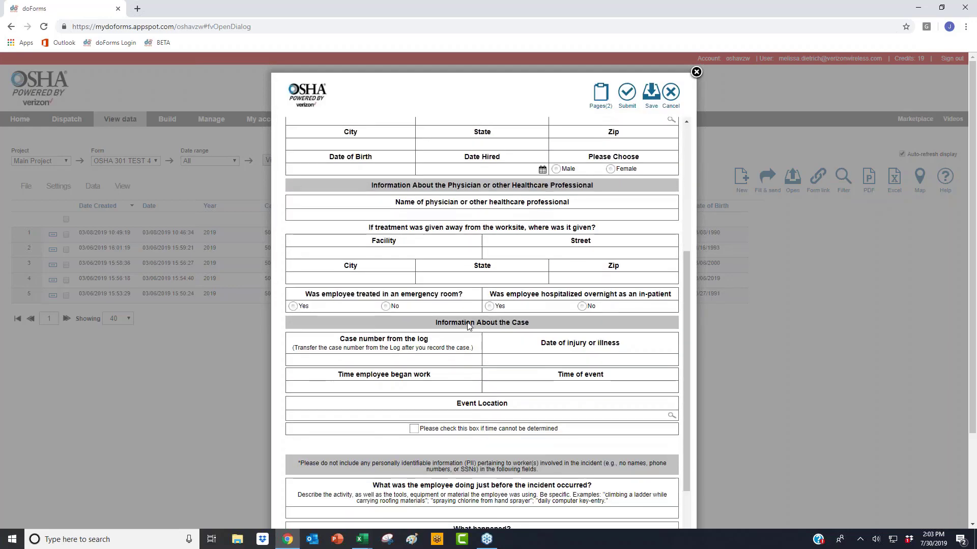
pyautogui.scroll(-4, 468, 326)
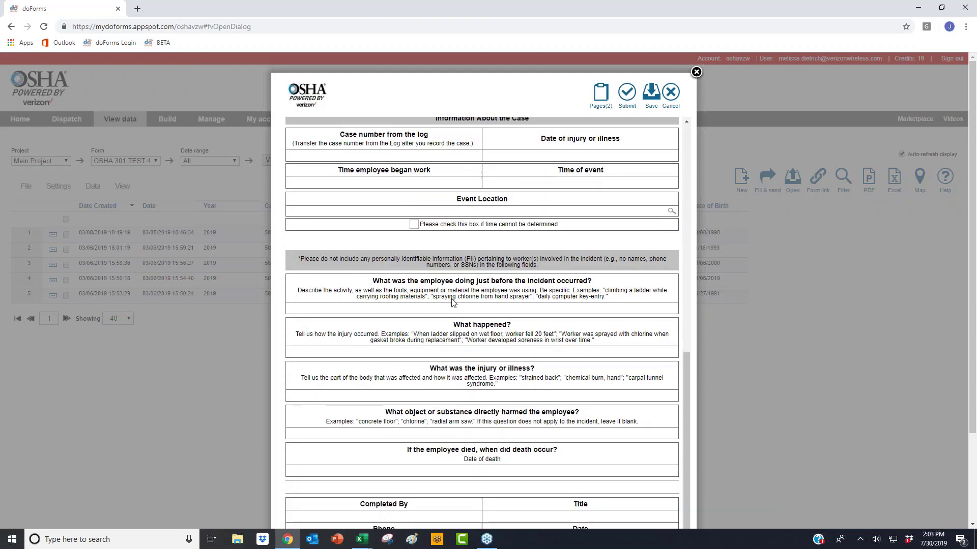
pyautogui.scroll(-2, 544, 367)
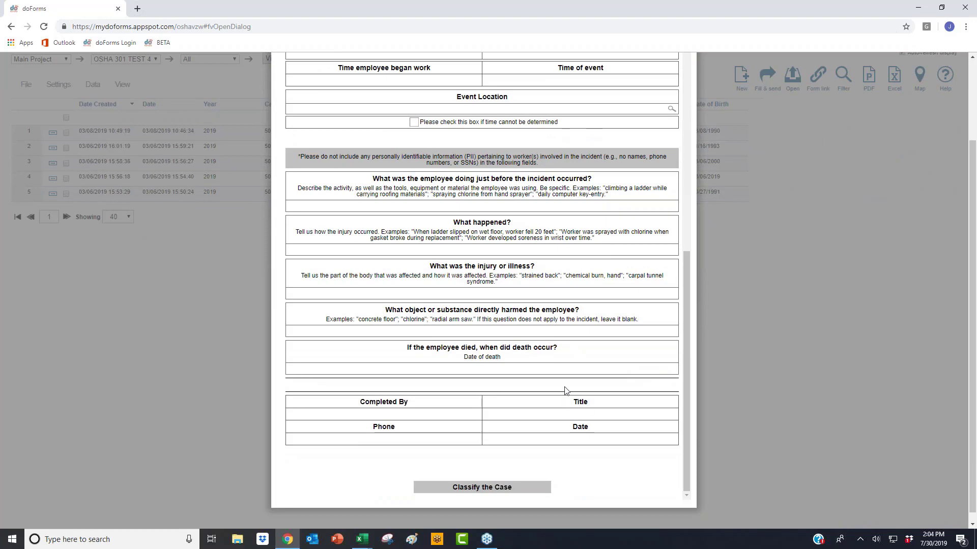
# Review the blank form's employee, physician and case fields again, and close the form without submitting it.
pyautogui.scroll(8, 566, 387)
pyautogui.scroll(5, 567, 381)
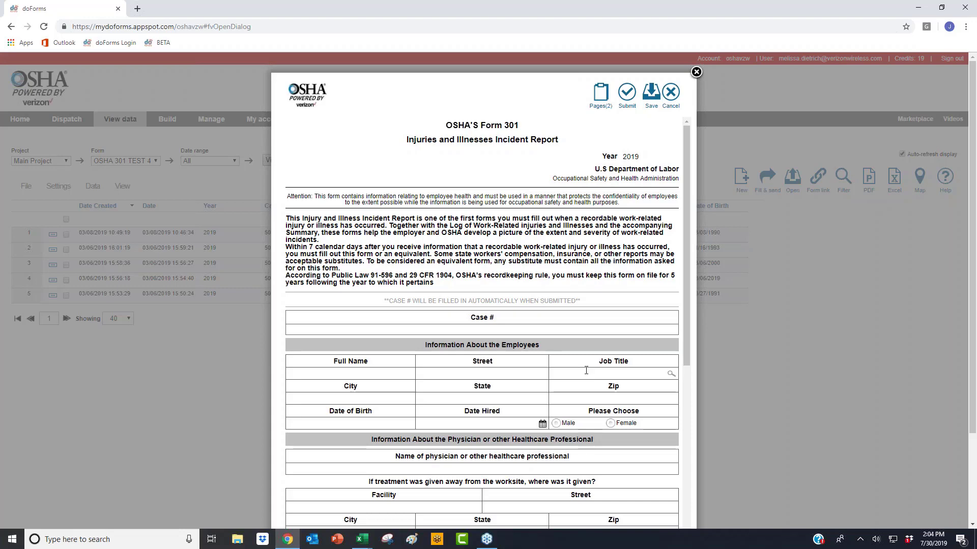
pyautogui.scroll(-1, 402, 352)
pyautogui.scroll(-4, 433, 337)
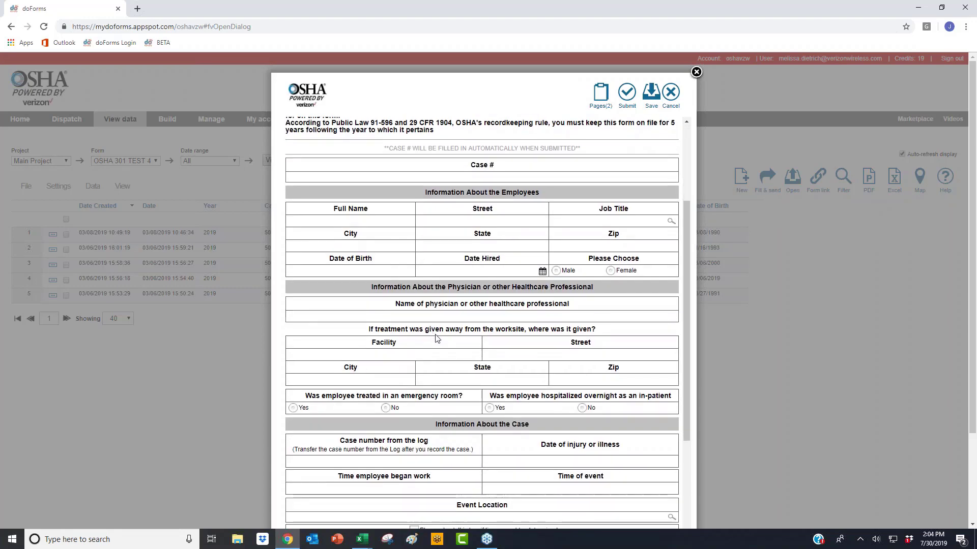
pyautogui.scroll(2, 435, 338)
pyautogui.click(696, 72)
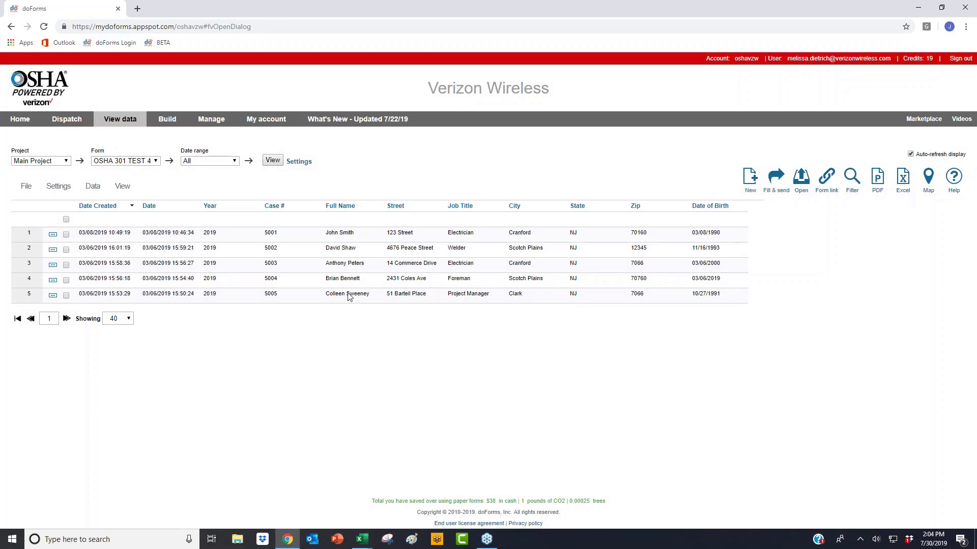
# Switch to the OSHA Template Final workbook in Excel and examine the Form 300 column headings for identifying, describing and classifying cases.
pyautogui.click(358, 542)
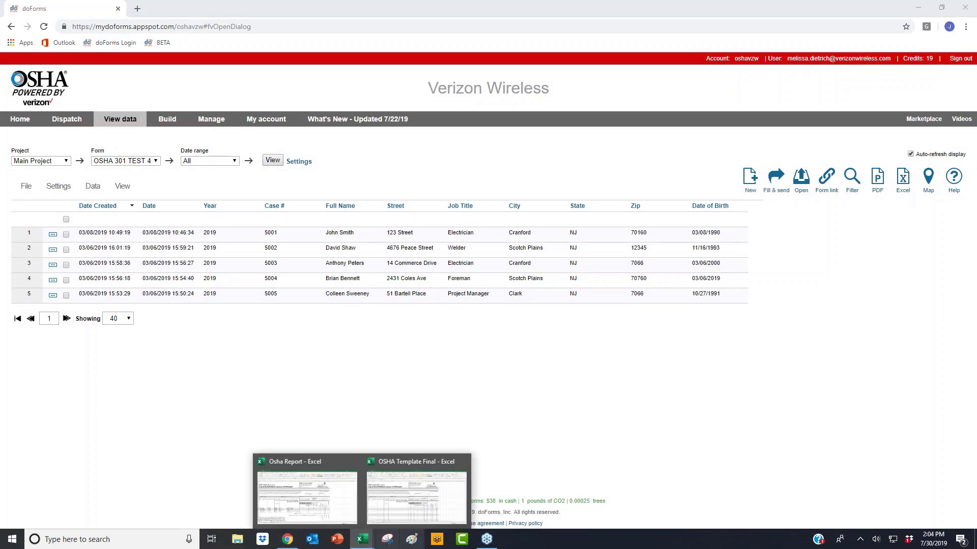
pyautogui.click(421, 506)
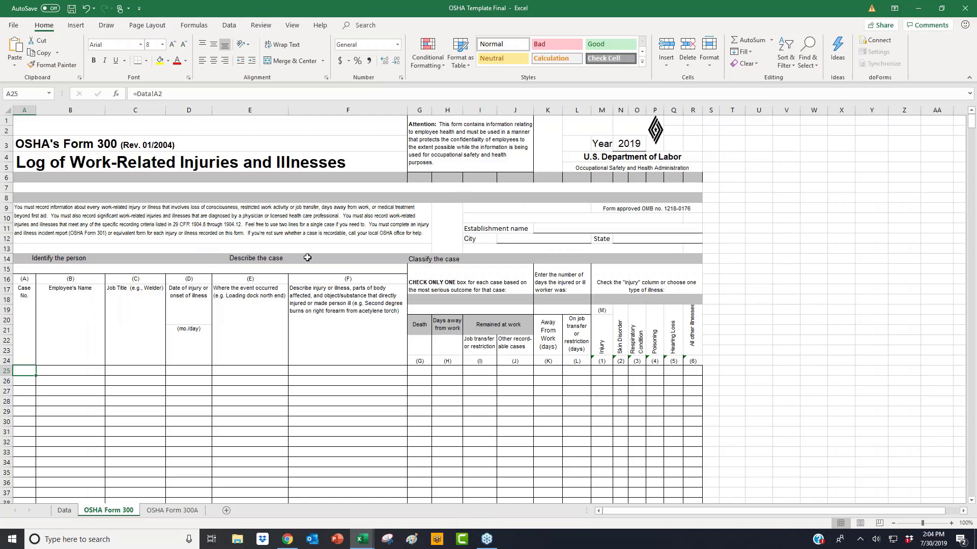
pyautogui.moveTo(26, 317); pyautogui.dragTo(328, 318)
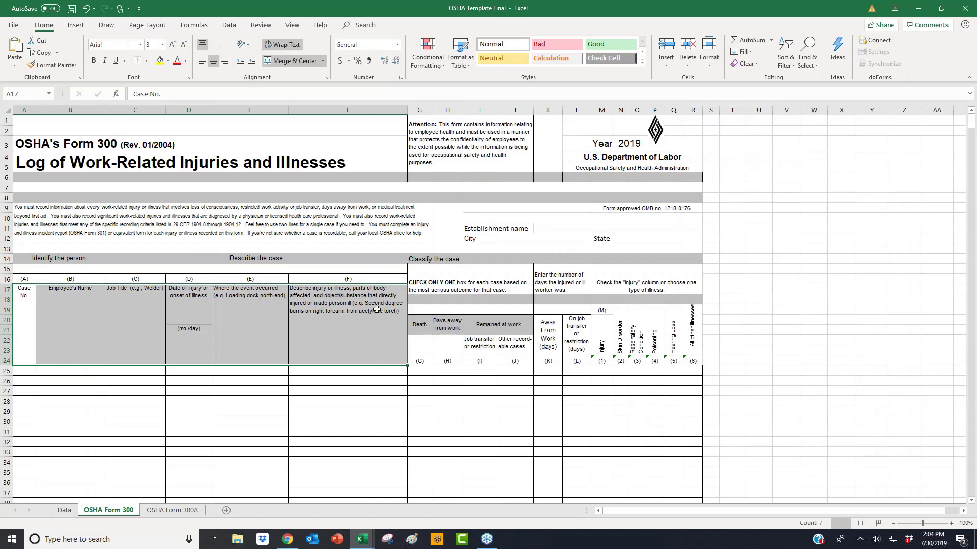
pyautogui.moveTo(451, 288); pyautogui.dragTo(464, 356)
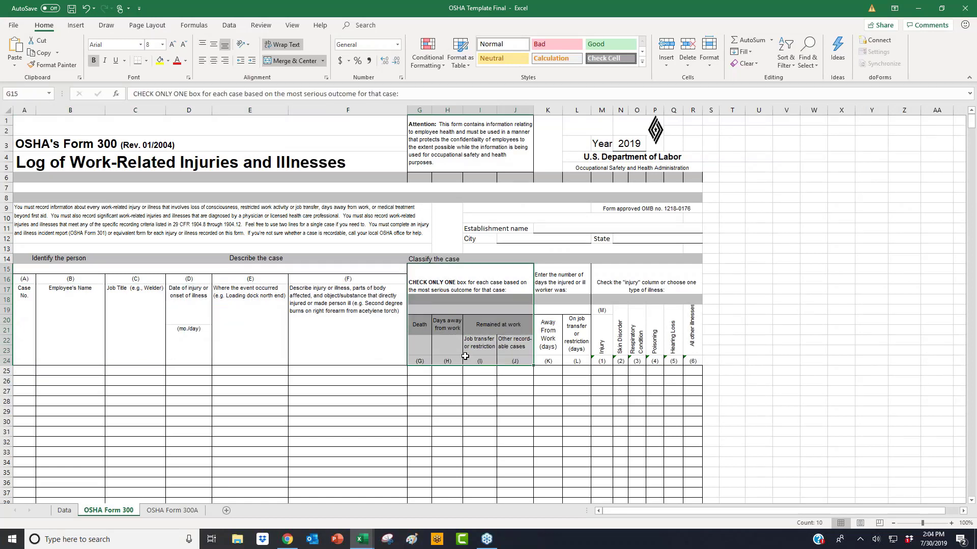
pyautogui.click(461, 275)
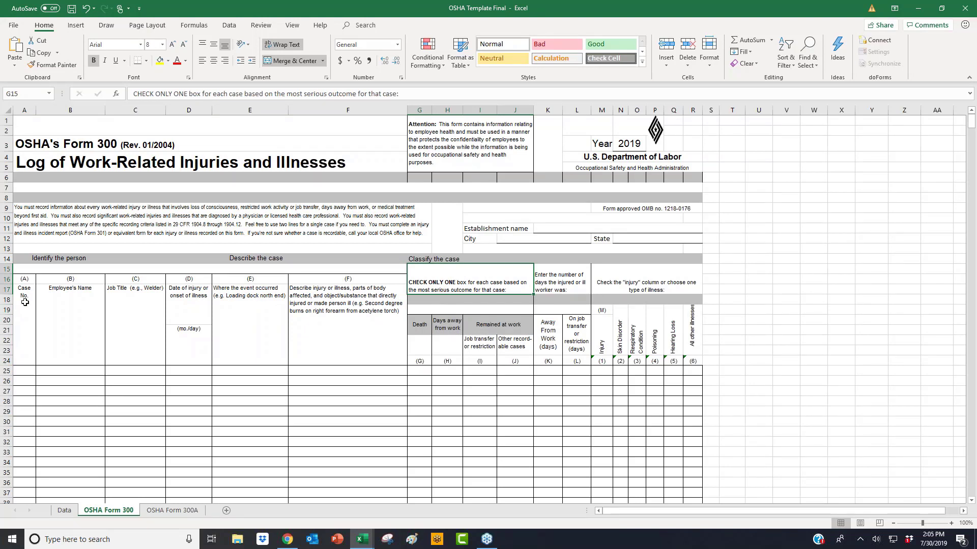
# Examine the blank log rows on the OSHA Form 300 sheet and inspect the formula in cell A25 under Case No.
pyautogui.click(307, 349)
pyautogui.scroll(-2, 307, 341)
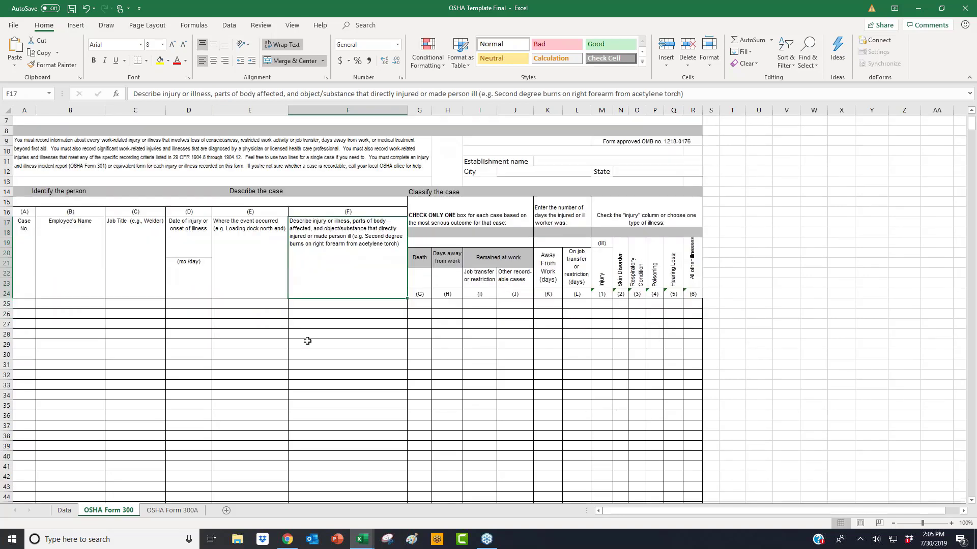
pyautogui.scroll(-20, 304, 340)
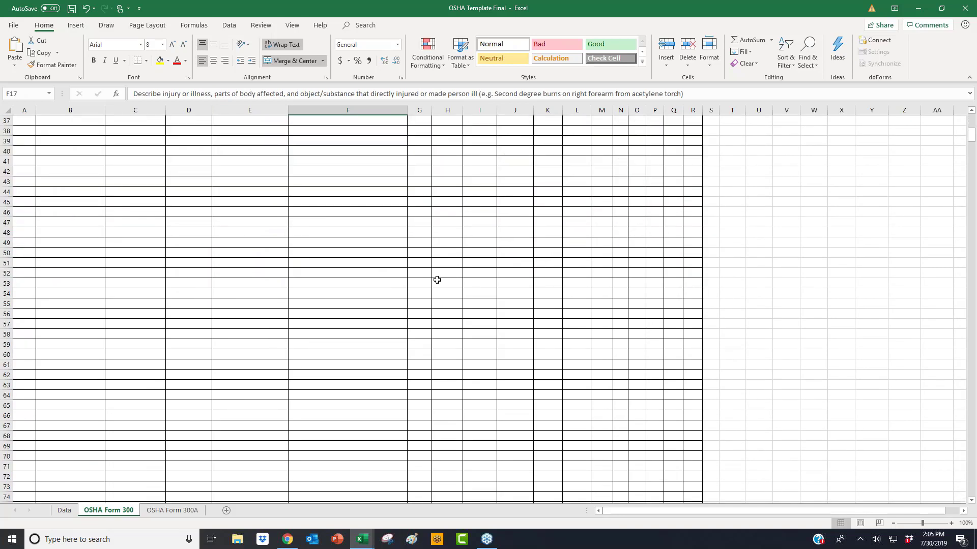
pyautogui.scroll(10, 432, 291)
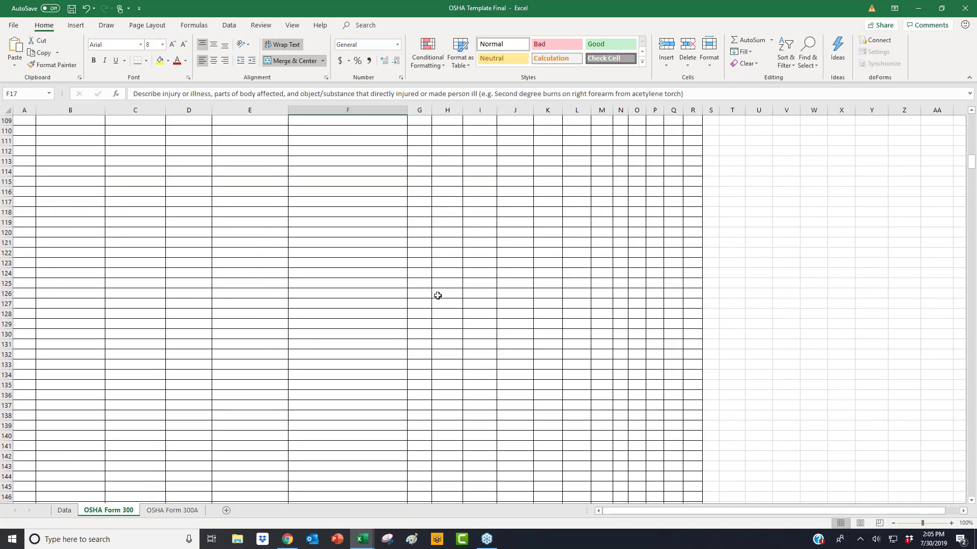
pyautogui.scroll(18, 437, 296)
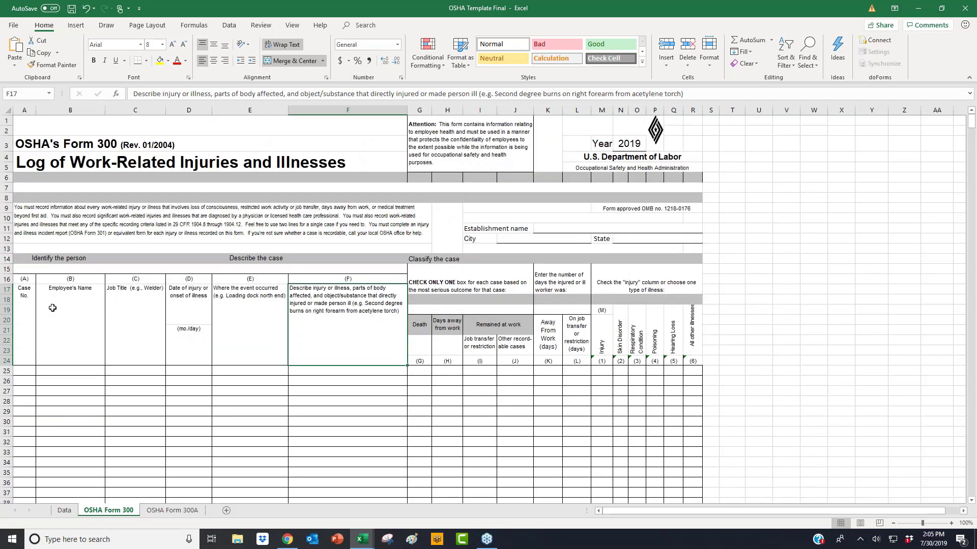
pyautogui.click(16, 313)
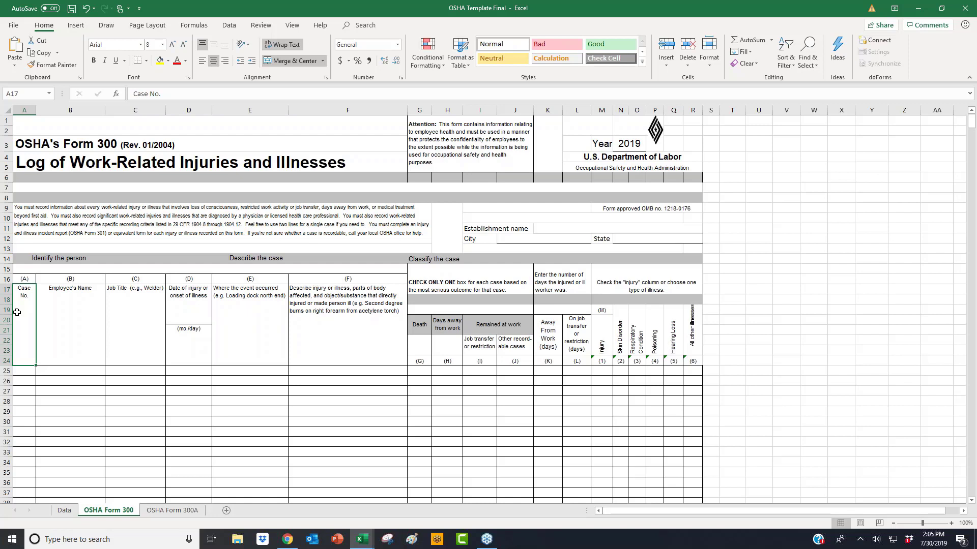
pyautogui.click(30, 372)
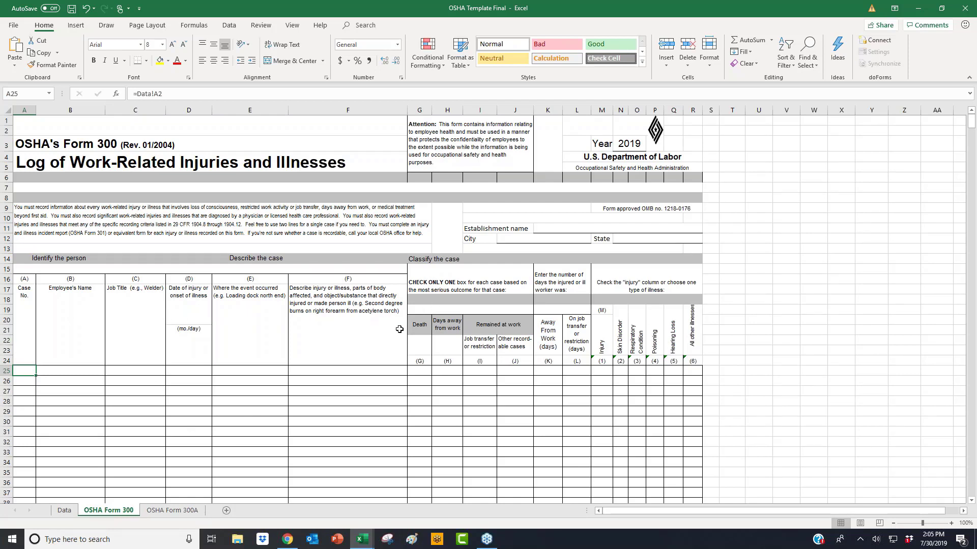
# Review the case, day and illness summary sections on the OSHA Form 300A sheet and return to the OSHA Form 300 sheet.
pyautogui.click(173, 510)
pyautogui.scroll(3, 232, 447)
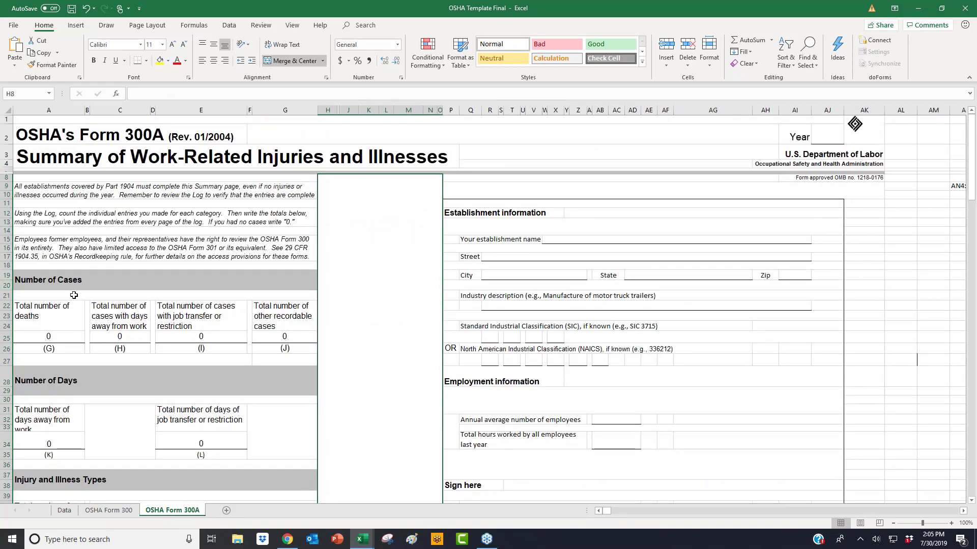
pyautogui.scroll(-3, 130, 351)
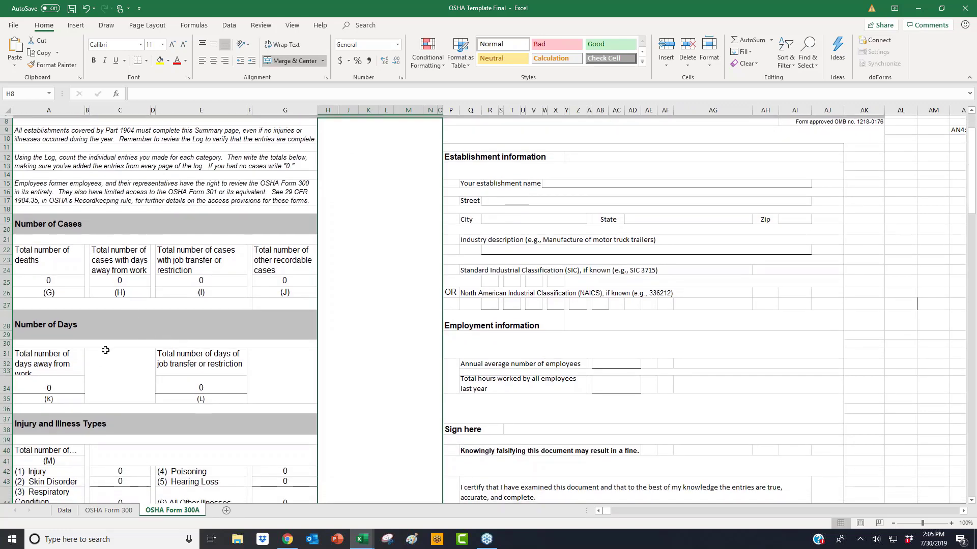
pyautogui.scroll(3, 156, 380)
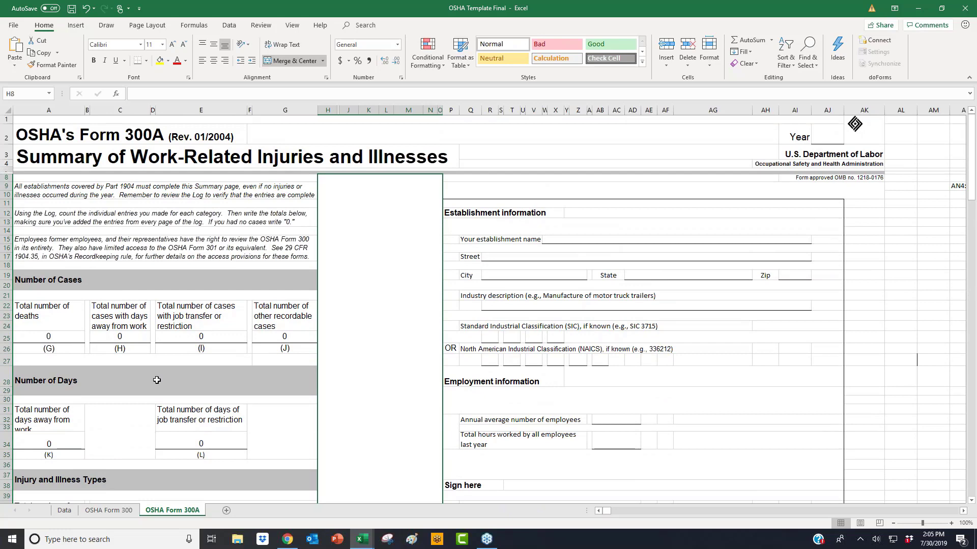
pyautogui.click(112, 514)
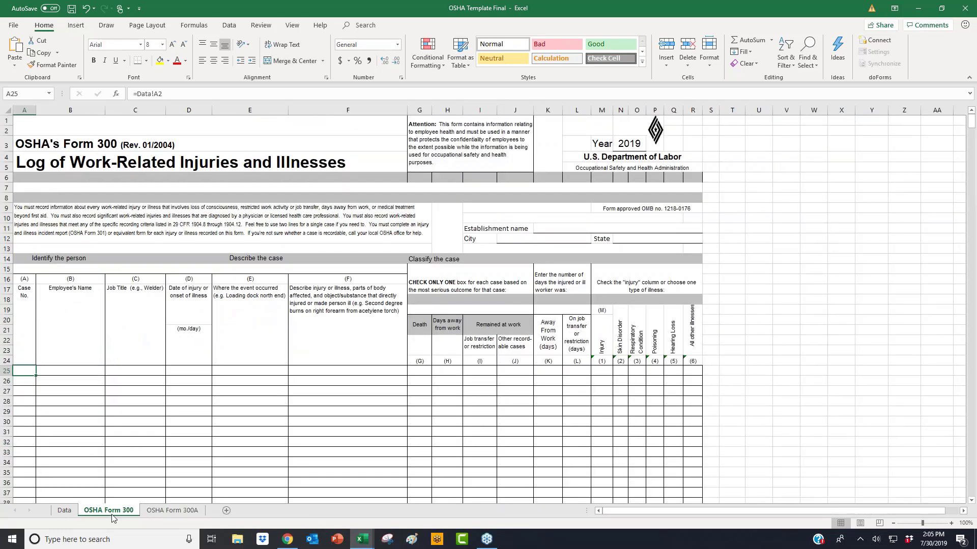
# Switch to doForms, open the OSHA Report Final report in the builder, and review the order of its Report data fields.
pyautogui.click(296, 542)
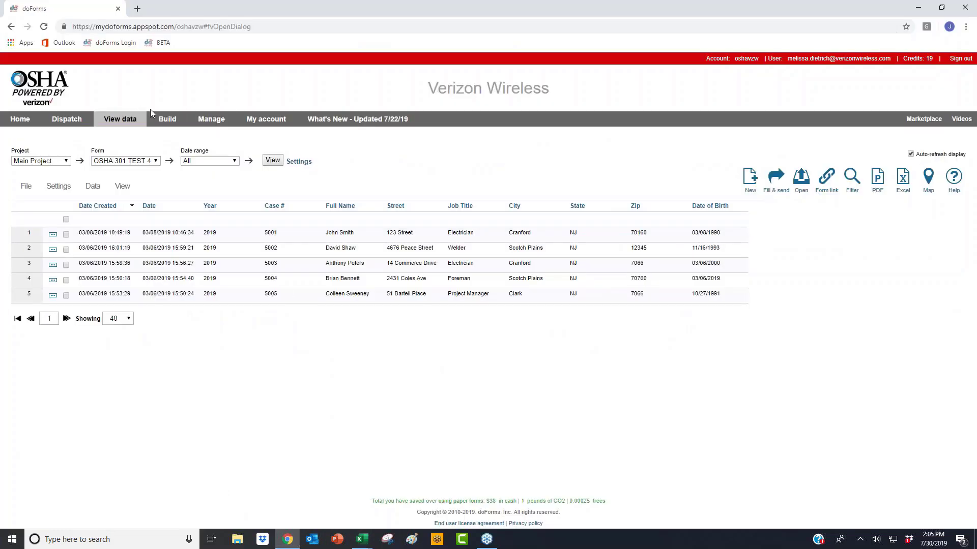
pyautogui.moveTo(167, 119)
pyautogui.click(172, 149)
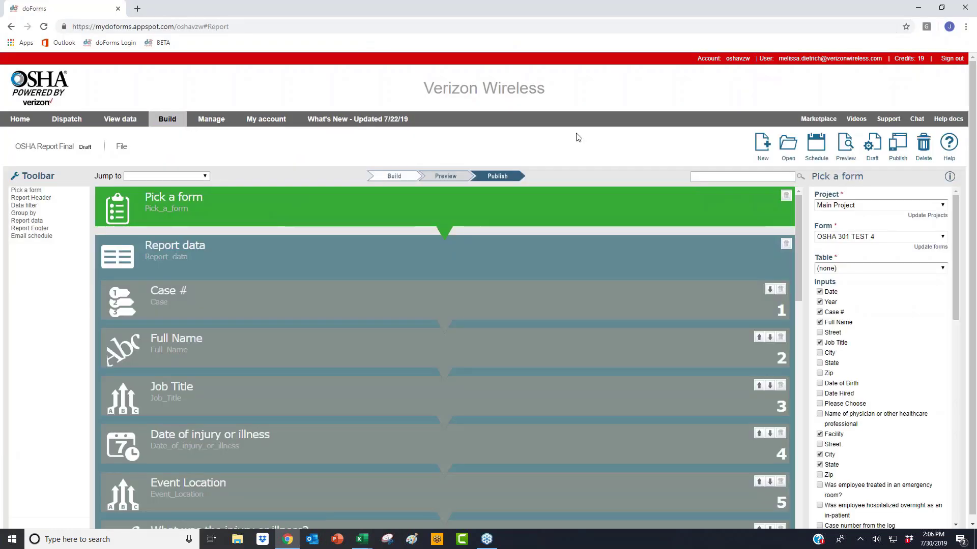
pyautogui.scroll(-2, 674, 234)
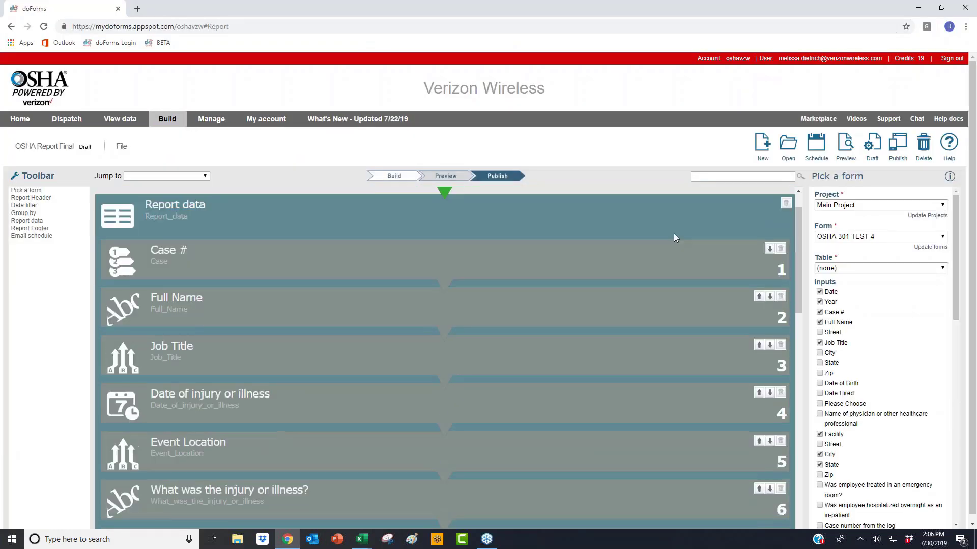
pyautogui.scroll(1, 560, 270)
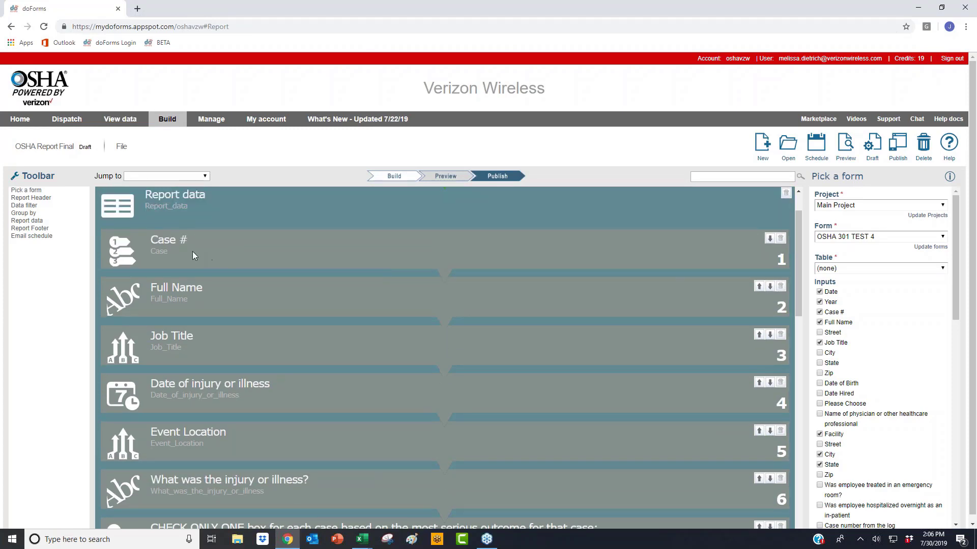
pyautogui.scroll(-1, 183, 246)
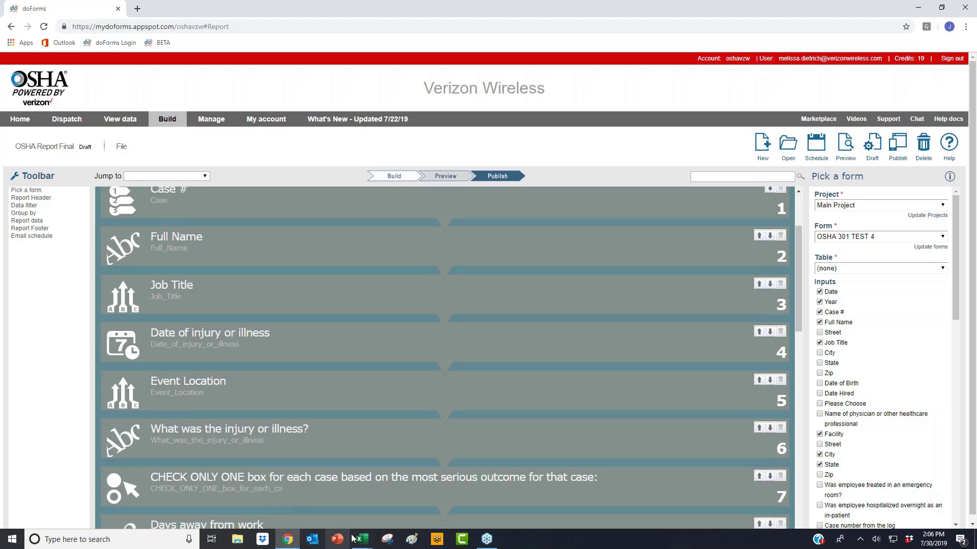
# Switch to the OSHA Template Final workbook in Excel and check the Case No. heading against the report's first field.
pyautogui.moveTo(362, 539)
pyautogui.click(368, 511)
pyautogui.moveTo(25, 291); pyautogui.dragTo(19, 316)
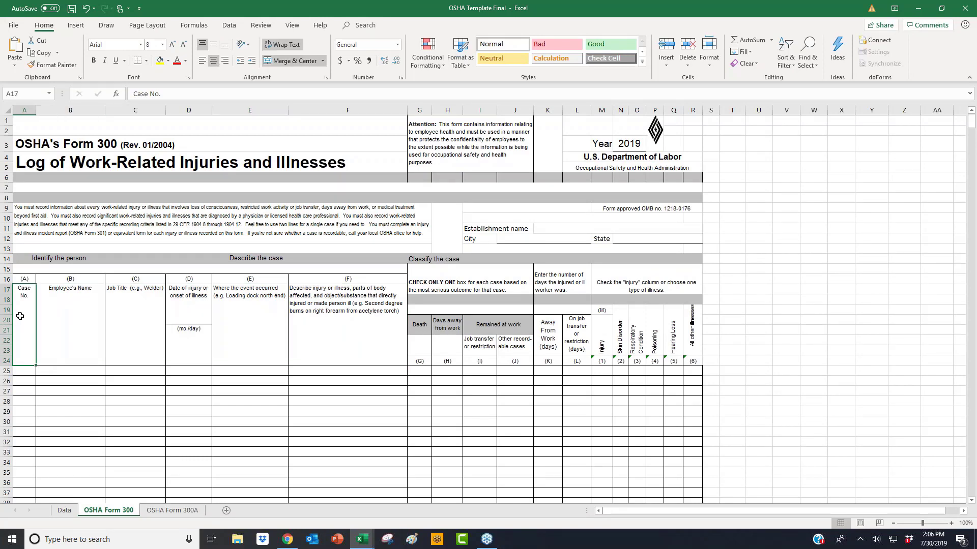
# Return to the doForms report and review the Email schedule settings, including output format, report type and custom template.
pyautogui.click(287, 539)
pyautogui.scroll(-12, 344, 395)
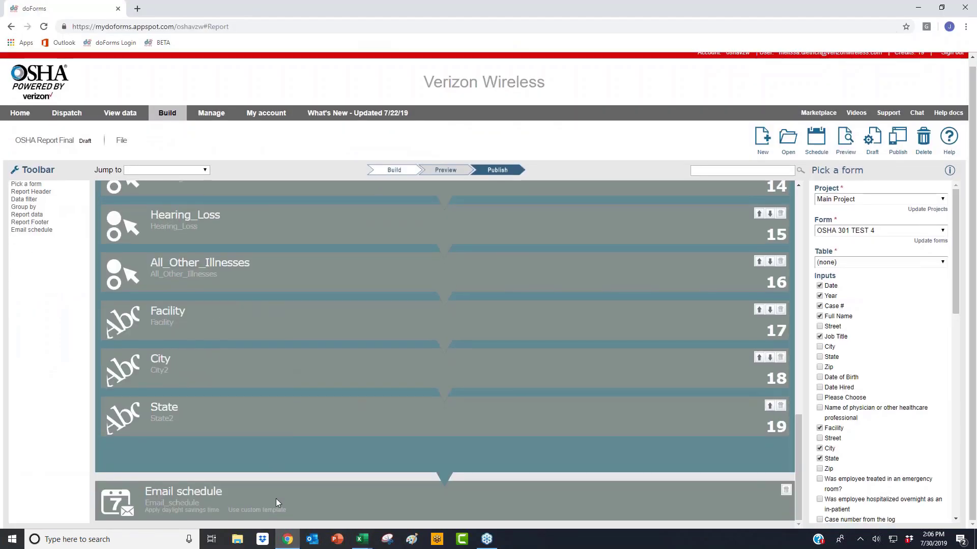
pyautogui.click(276, 499)
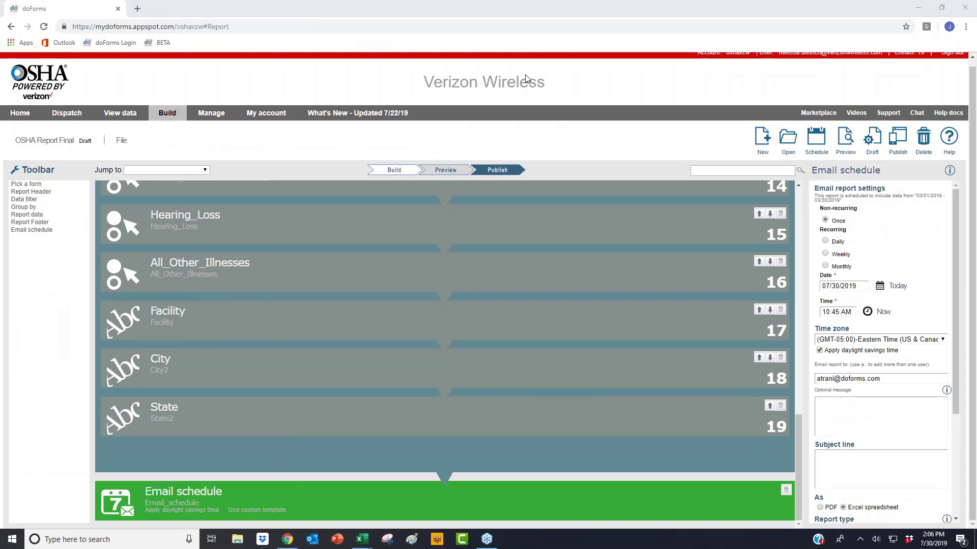
pyautogui.scroll(-3, 871, 306)
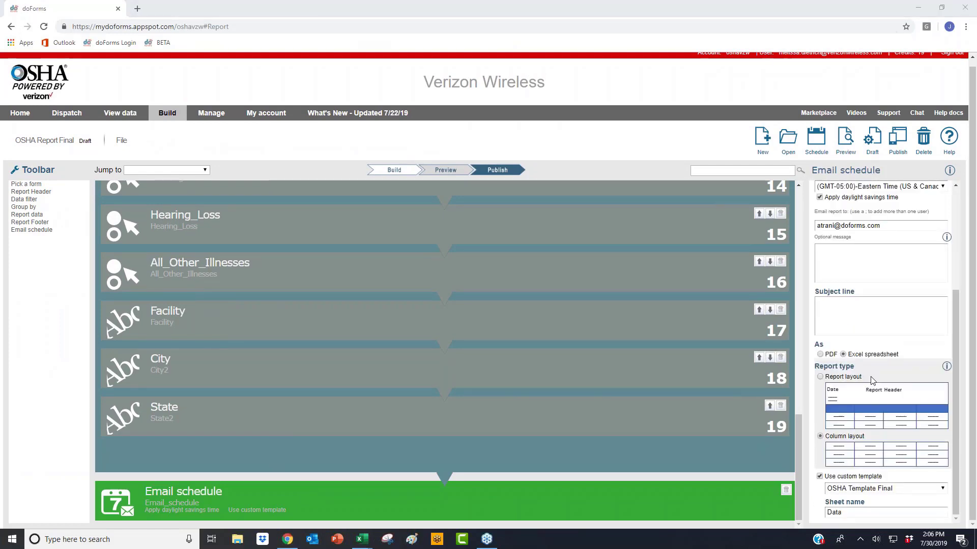
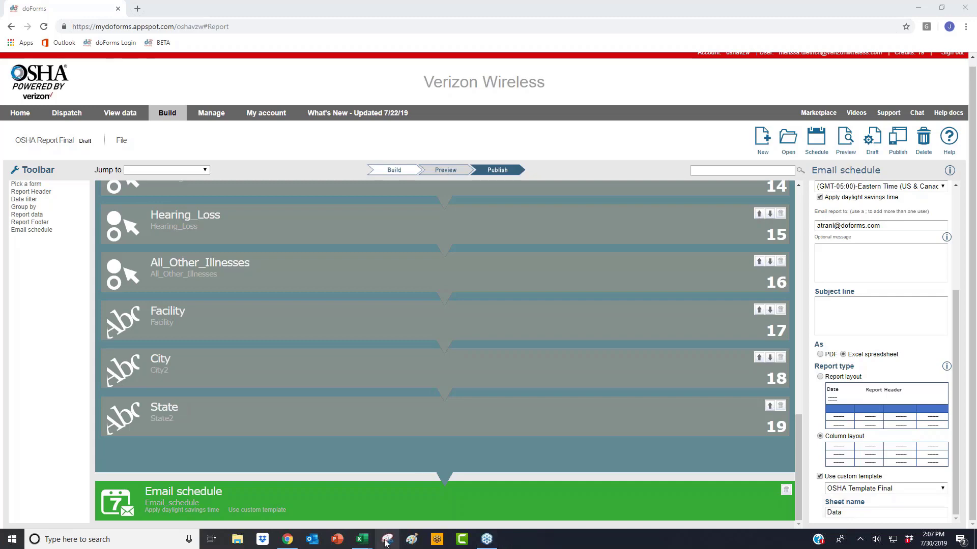
# Switch to the OSHA Template Final workbook in Excel, select the first Case No. cell, and inspect cell A1 on the Data sheet.
pyautogui.moveTo(362, 539)
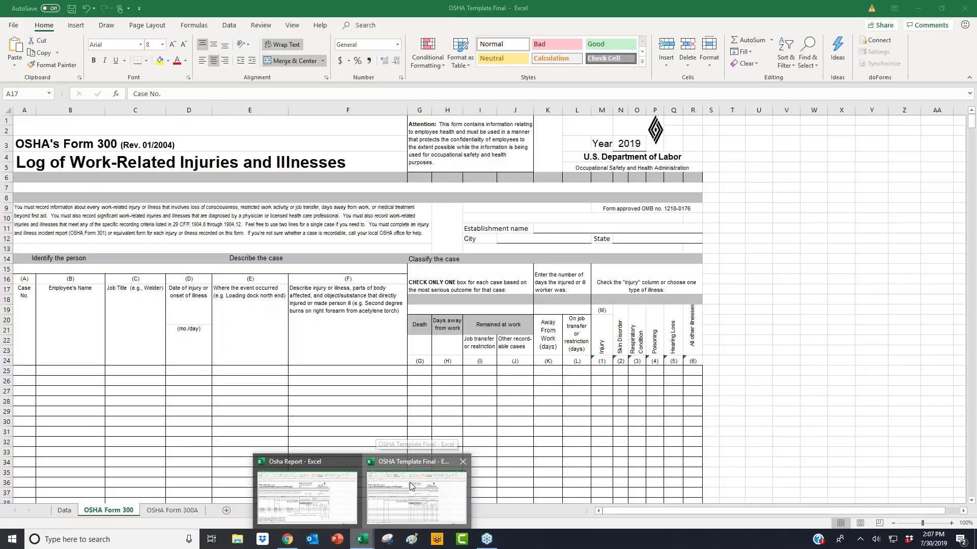
pyautogui.click(410, 483)
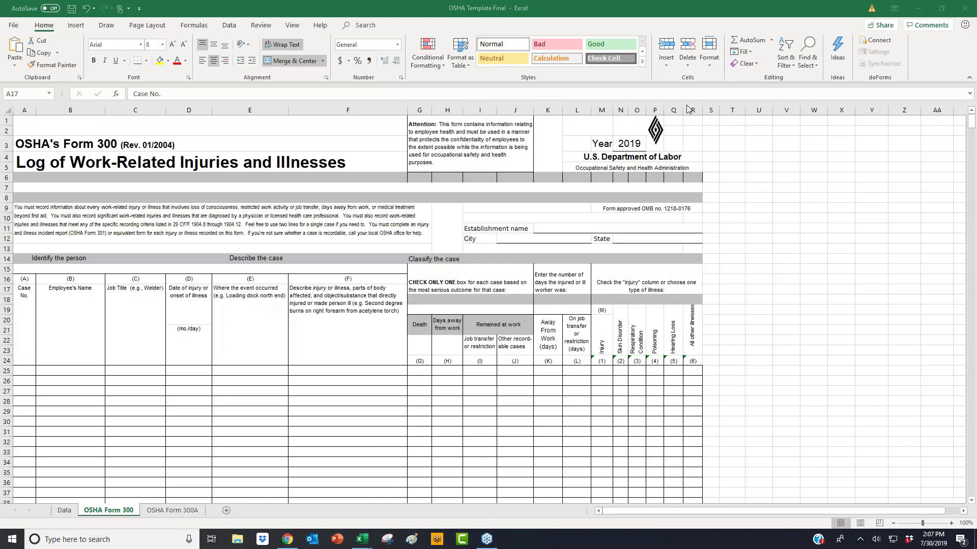
pyautogui.click(20, 372)
pyautogui.click(65, 510)
pyautogui.moveTo(206, 182); pyautogui.dragTo(19, 88)
pyautogui.click(47, 121)
pyautogui.moveTo(48, 121)
pyautogui.mouseDown()
pyautogui.moveTo(227, 118)
pyautogui.moveTo(48, 121)
pyautogui.mouseUp()
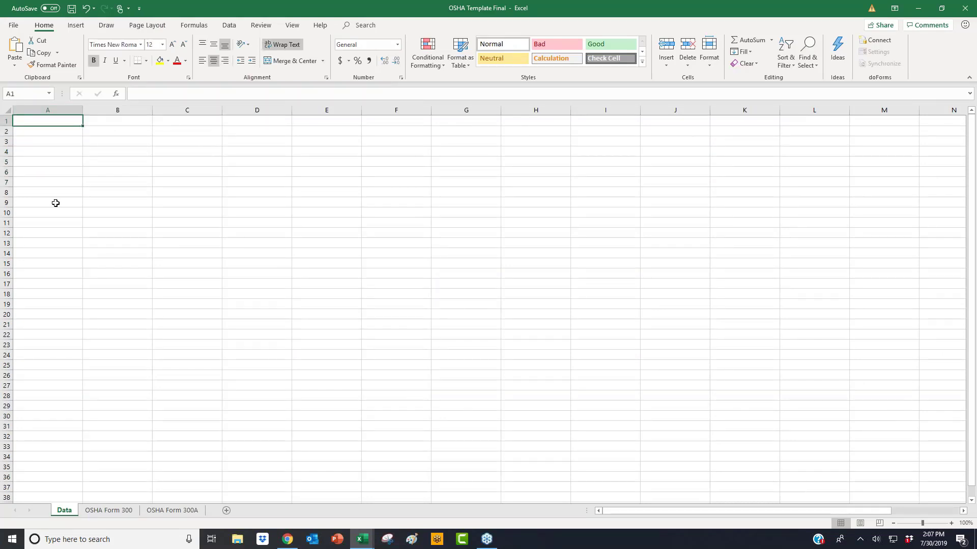
# Compare the formula in cell A25 of the OSHA Form 300 sheet with cell A2 on the Data sheet.
pyautogui.click(109, 511)
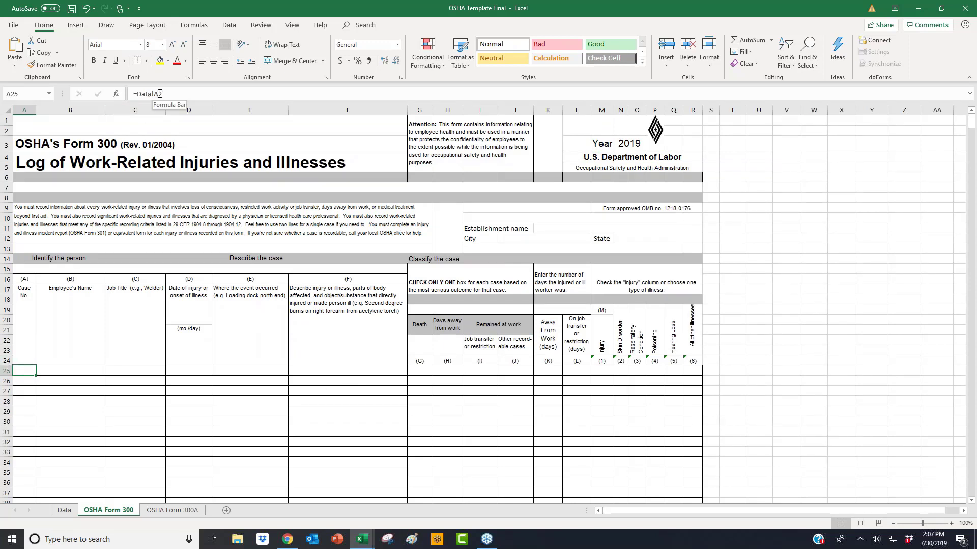
pyautogui.click(64, 510)
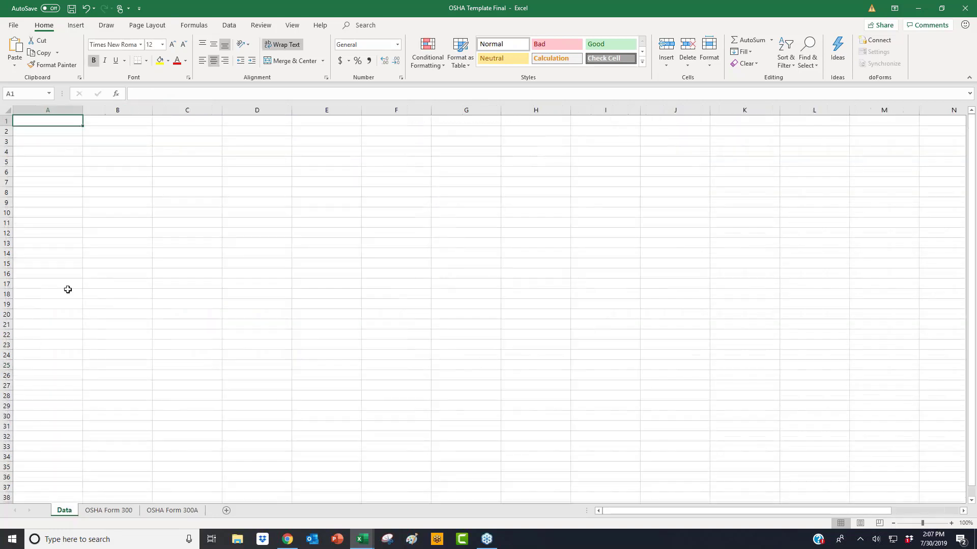
pyautogui.moveTo(39, 127); pyautogui.dragTo(336, 119)
pyautogui.click(48, 132)
pyautogui.click(122, 509)
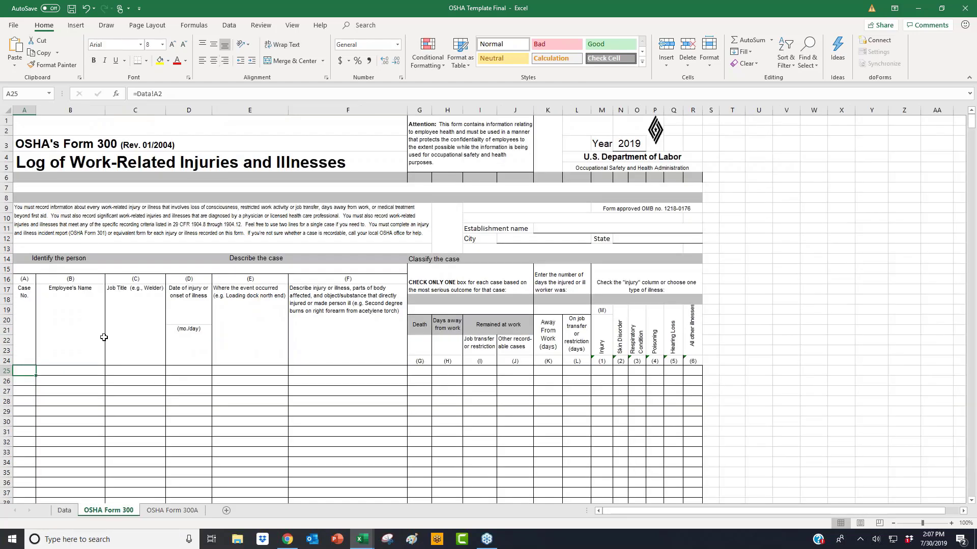
# Check the Data sheet references in the Case No. cells from row 26 to 29, and reselect cell A25.
pyautogui.click(31, 386)
pyautogui.click(30, 391)
pyautogui.click(26, 403)
pyautogui.click(27, 413)
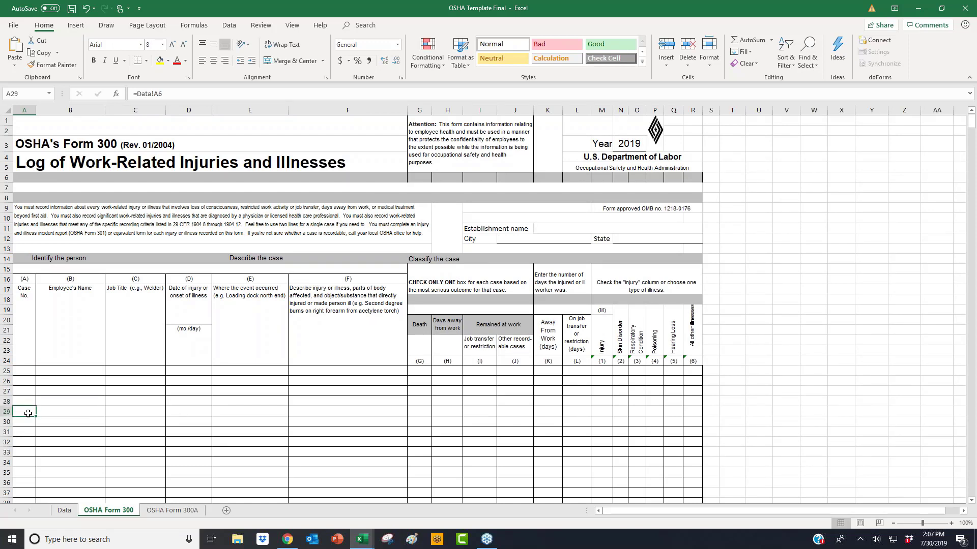
pyautogui.click(28, 370)
# Enter 12345 in cell A2 of the Data sheet and check the first Case No. row on the OSHA Form 300 sheet.
pyautogui.click(72, 511)
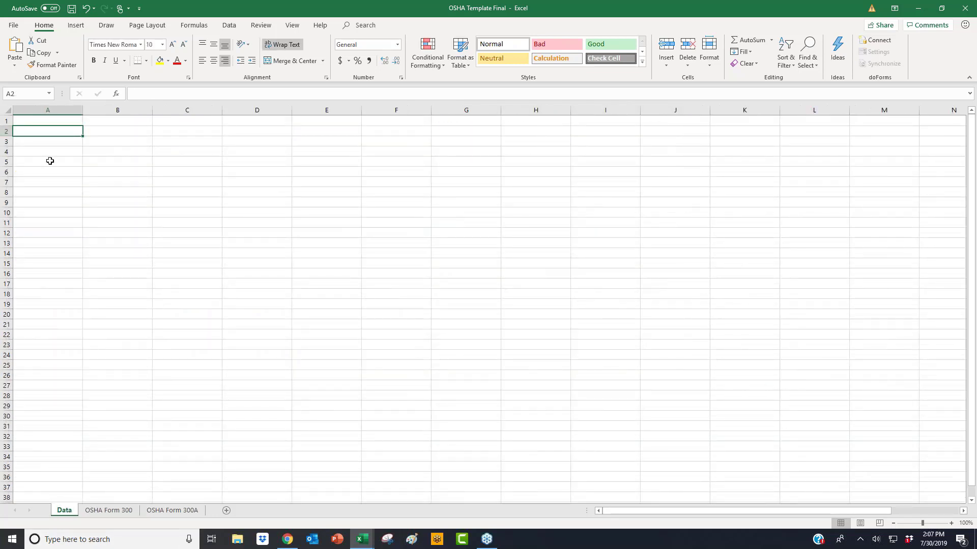
pyautogui.write('Estab')
pyautogui.press('BackSpace')
pyautogui.press('BackSpace')
pyautogui.press('BackSpace')
pyautogui.press('BackSpace')
pyautogui.press('BackSpace')
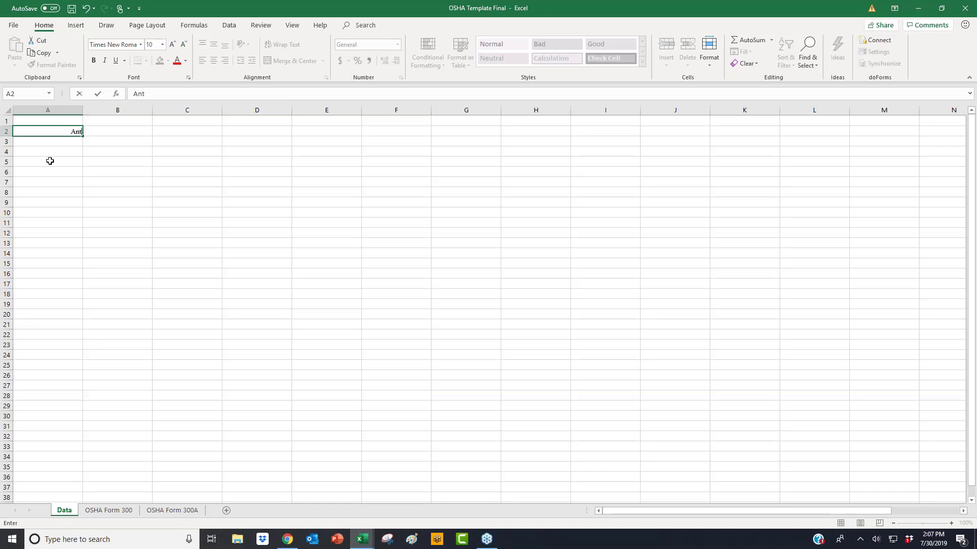
pyautogui.write('12345')
pyautogui.click(51, 170)
pyautogui.click(128, 510)
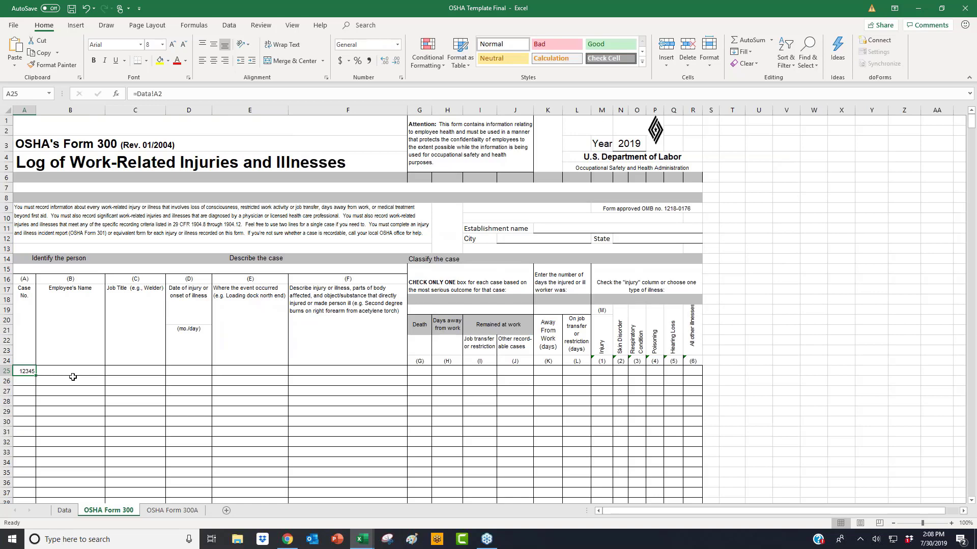
pyautogui.scroll(-2, 110, 331)
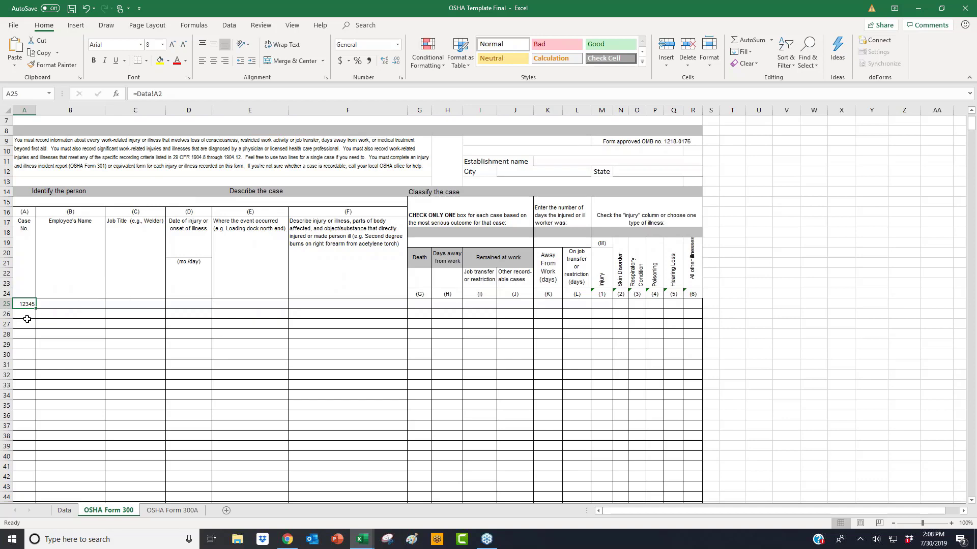
# Review the OSHA 301 TEST 4 records in doForms, and check the Employee's Name formulas on the Excel template's OSHA Form 300 sheet.
pyautogui.click(287, 539)
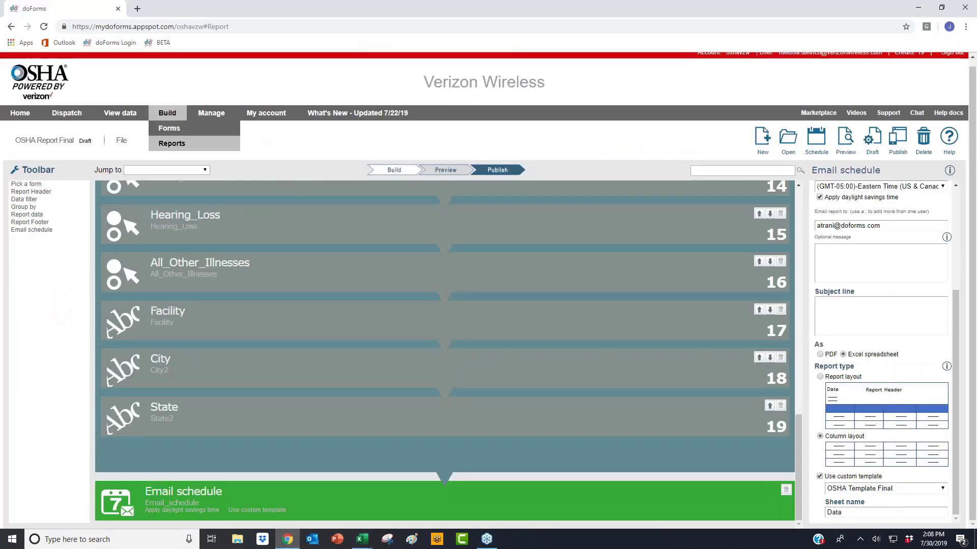
pyautogui.click(138, 122)
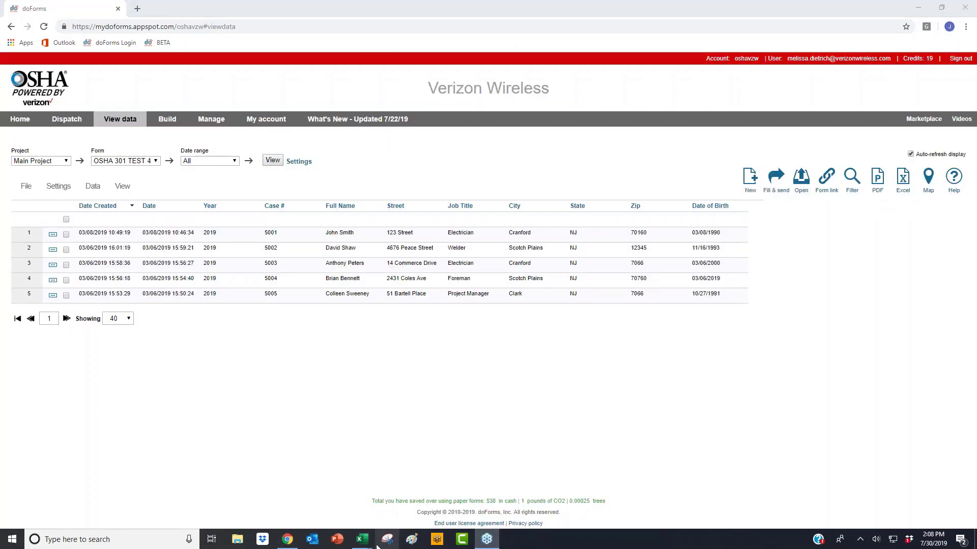
pyautogui.moveTo(363, 540)
pyautogui.click(406, 501)
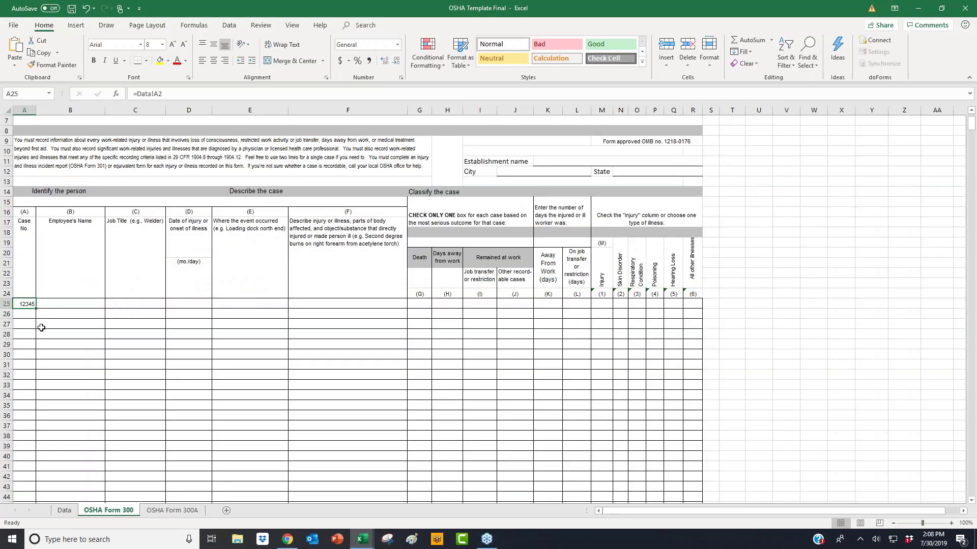
pyautogui.moveTo(42, 325); pyautogui.dragTo(82, 377)
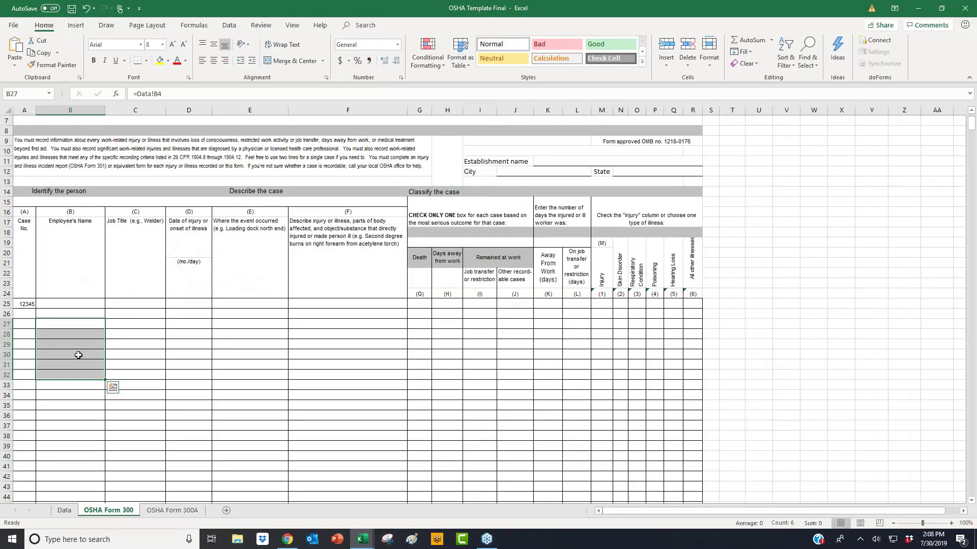
pyautogui.click(60, 303)
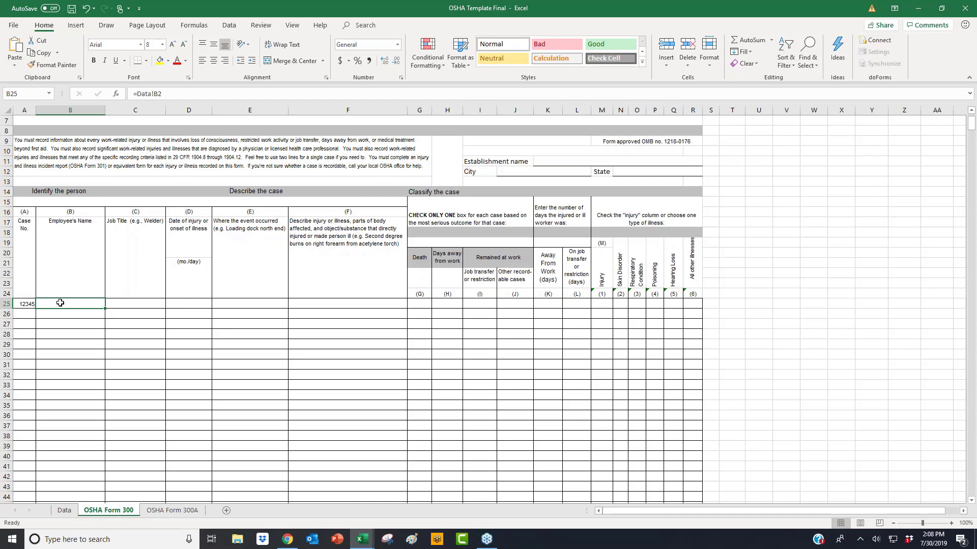
# Clear the test value from cell A2 on the Data sheet and check the OSHA Form 300 sheet before returning to Data.
pyautogui.click(64, 510)
pyautogui.click(64, 129)
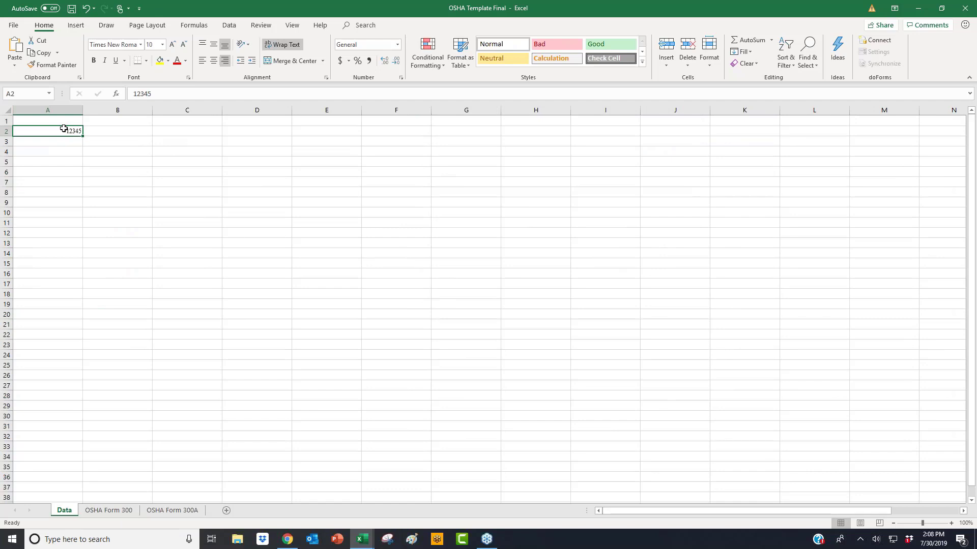
pyautogui.click(108, 510)
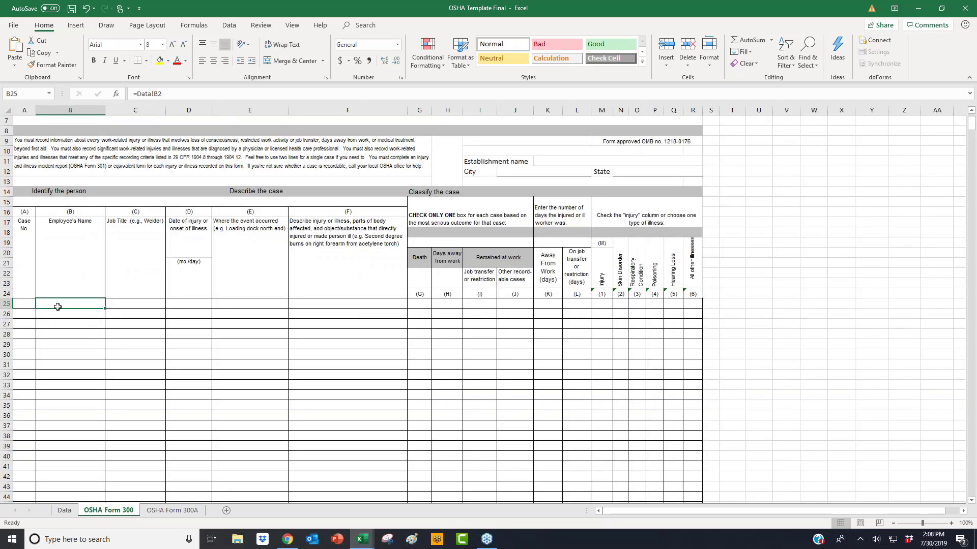
pyautogui.click(60, 511)
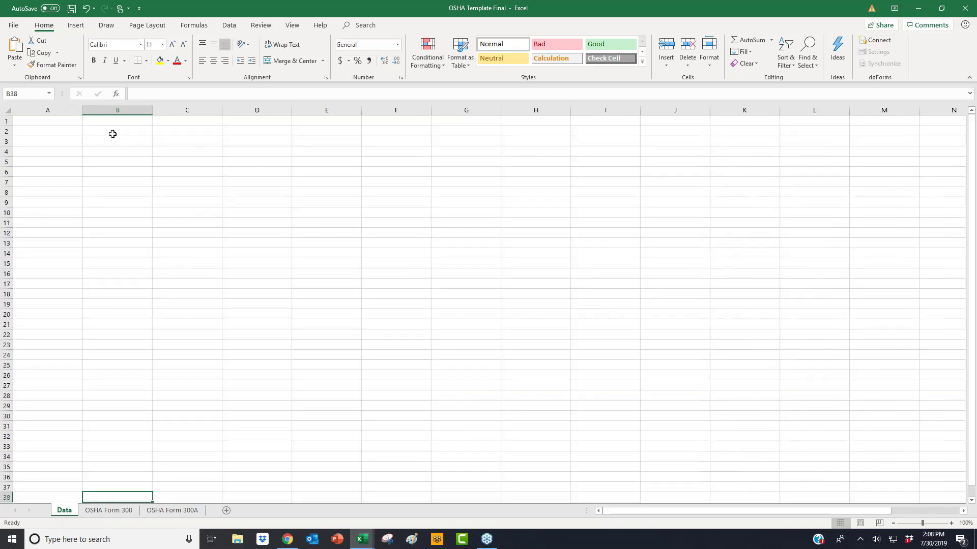
pyautogui.click(88, 122)
pyautogui.click(79, 119)
# Switch to doForms, reopen the OSHA Report Final report builder, and review the first Report data fields.
pyautogui.click(287, 539)
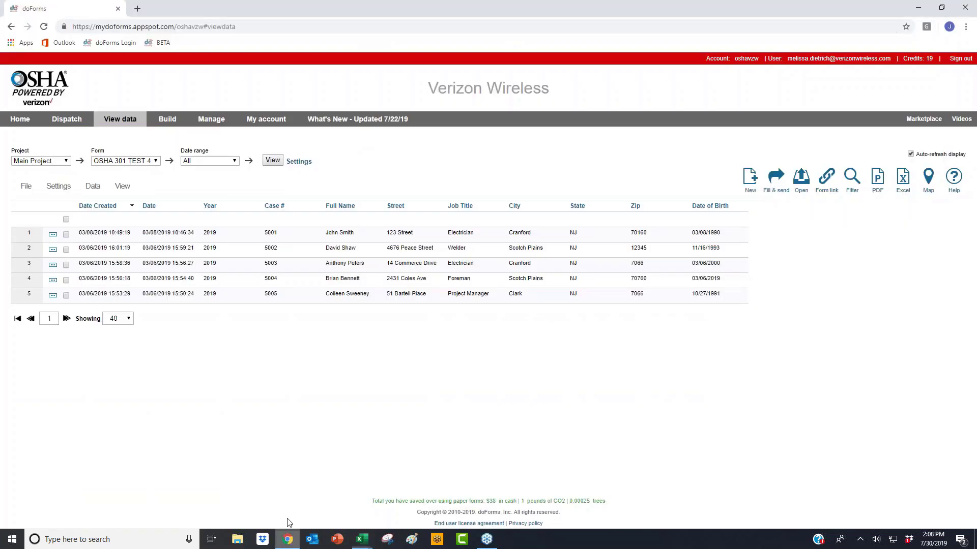
pyautogui.moveTo(168, 119)
pyautogui.click(176, 148)
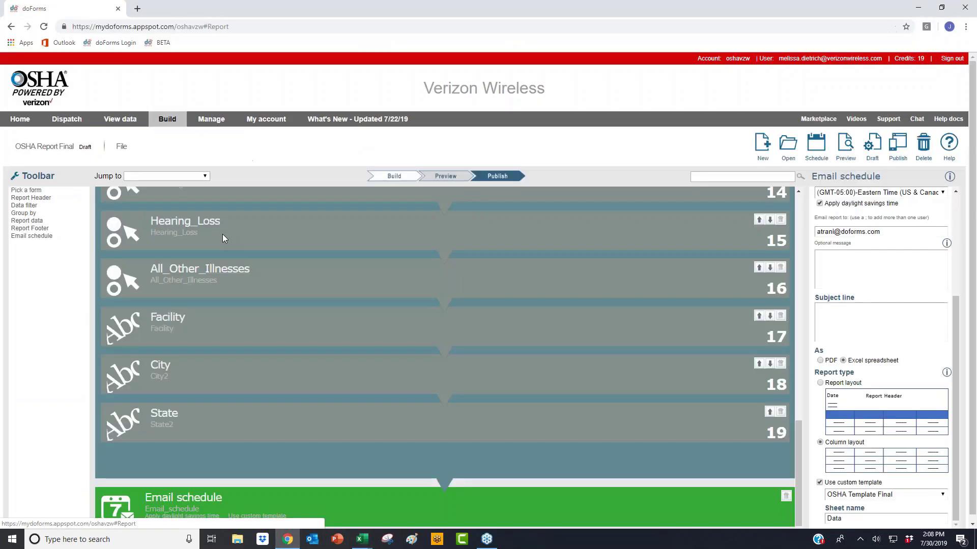
pyautogui.scroll(12, 233, 239)
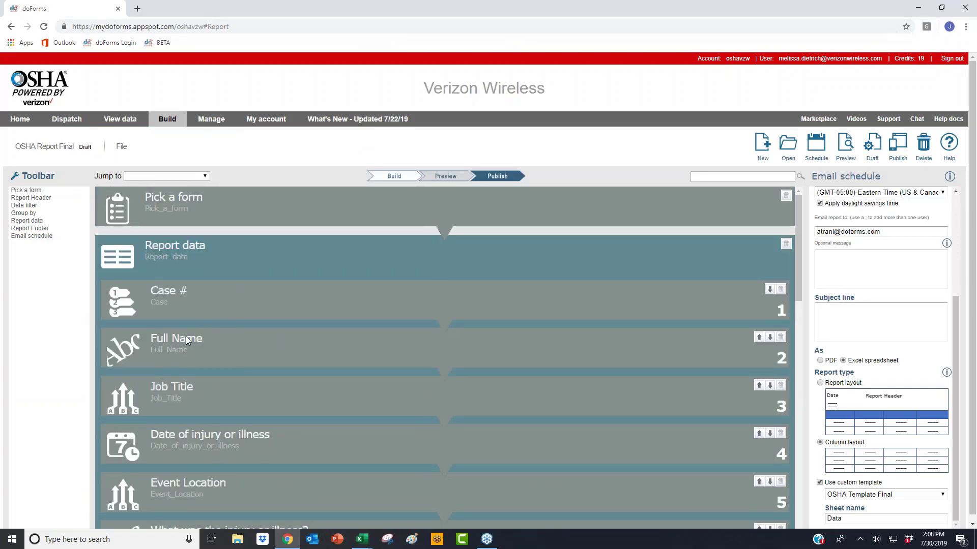
# Switch to the Osha Report workbook in Excel and check its Case No. and Employee's Name column headings.
pyautogui.moveTo(362, 539)
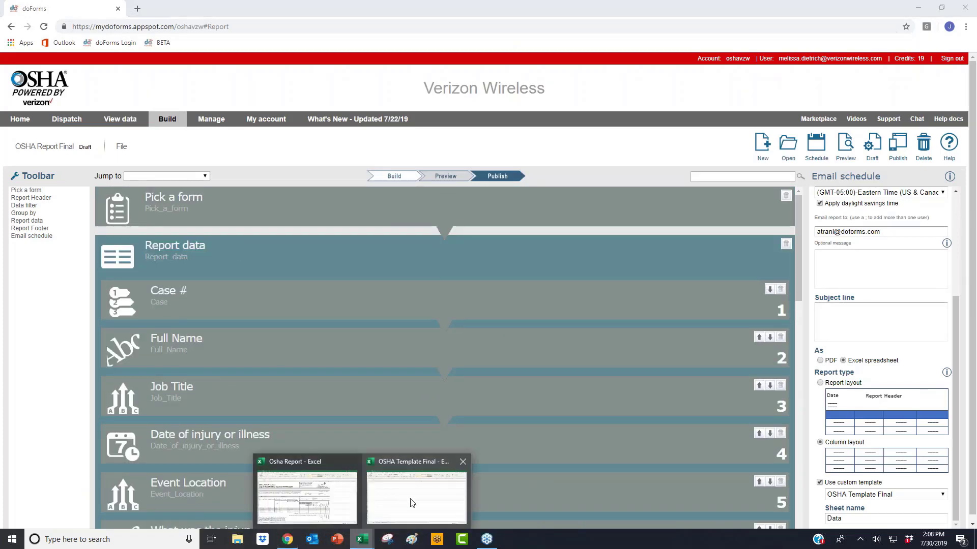
pyautogui.moveTo(365, 502)
pyautogui.click(326, 496)
pyautogui.click(22, 299)
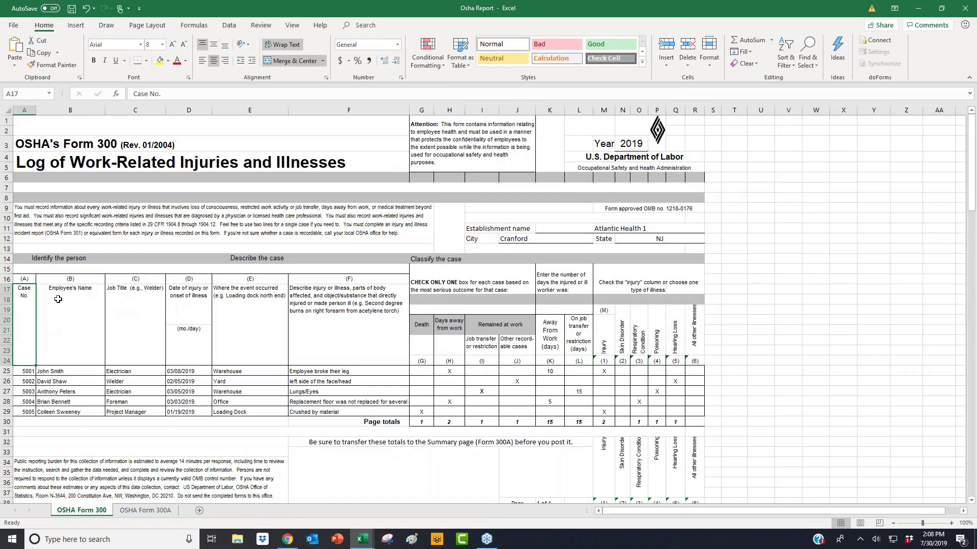
pyautogui.click(60, 300)
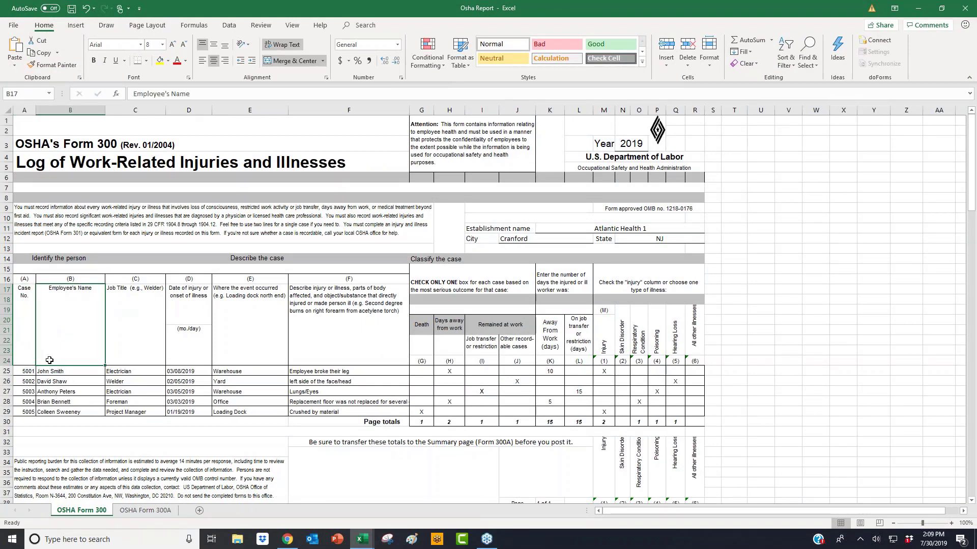
# Switch to the OSHA Template Final workbook and view its OSHA Form 300 sheet.
pyautogui.moveTo(362, 539)
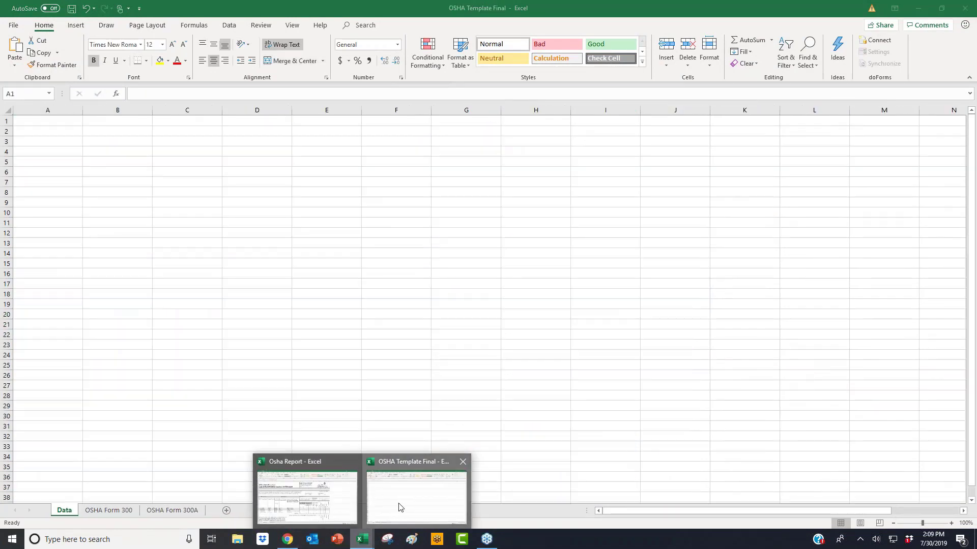
pyautogui.click(400, 507)
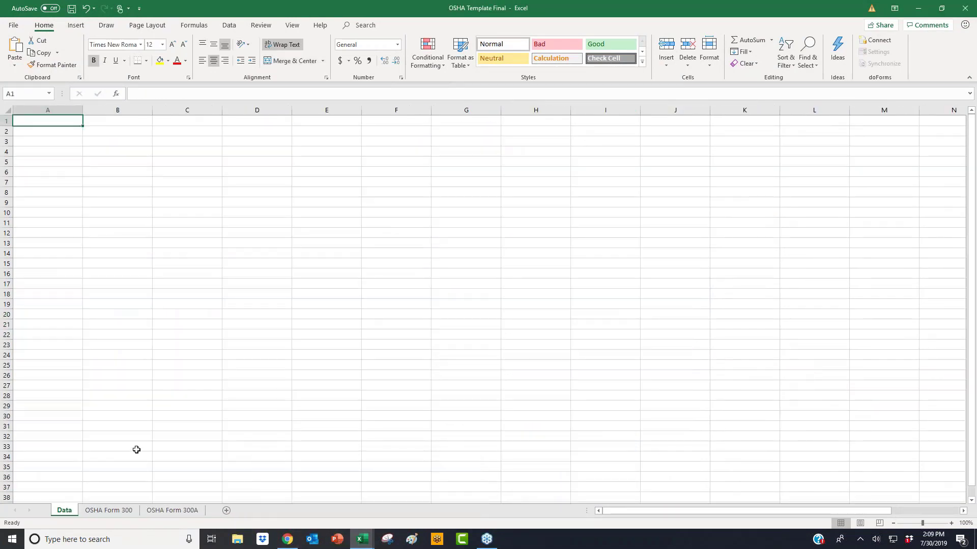
pyautogui.click(109, 510)
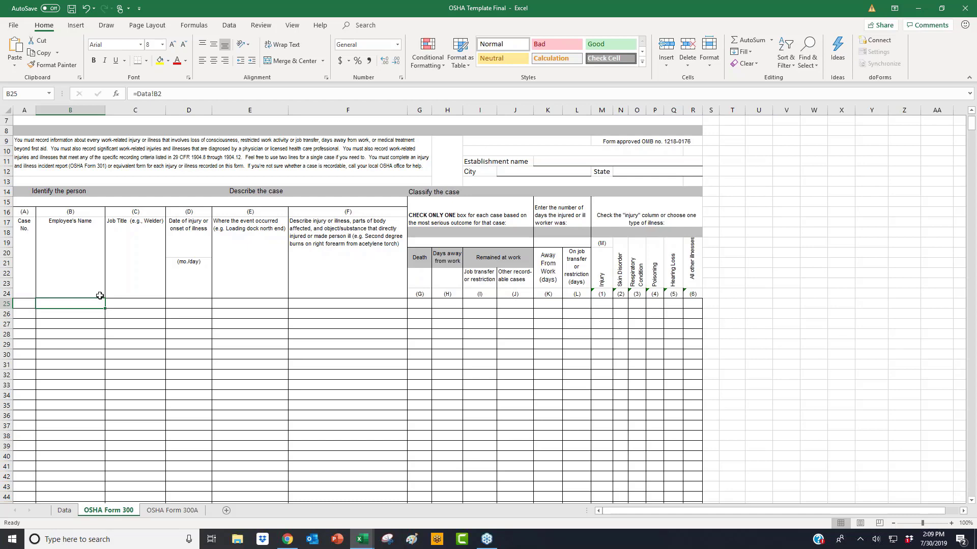
# Switch to the doForms form builder, view the list of managed report templates, and close it.
pyautogui.click(287, 539)
pyautogui.click(169, 135)
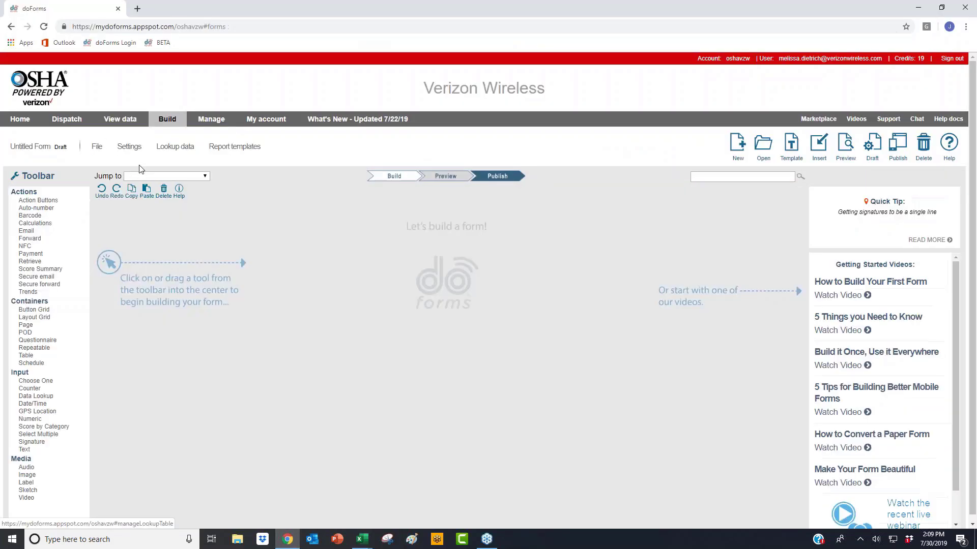
pyautogui.click(222, 148)
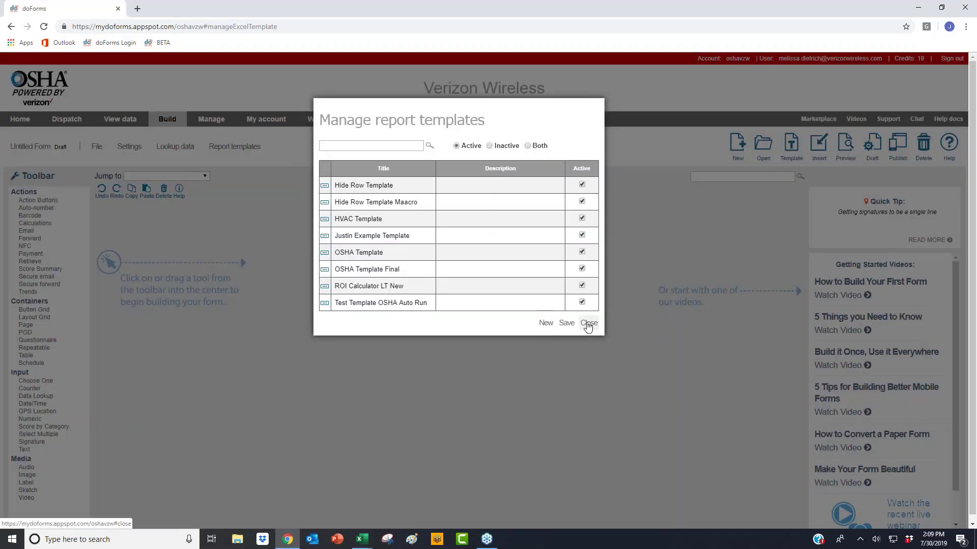
pyautogui.click(589, 324)
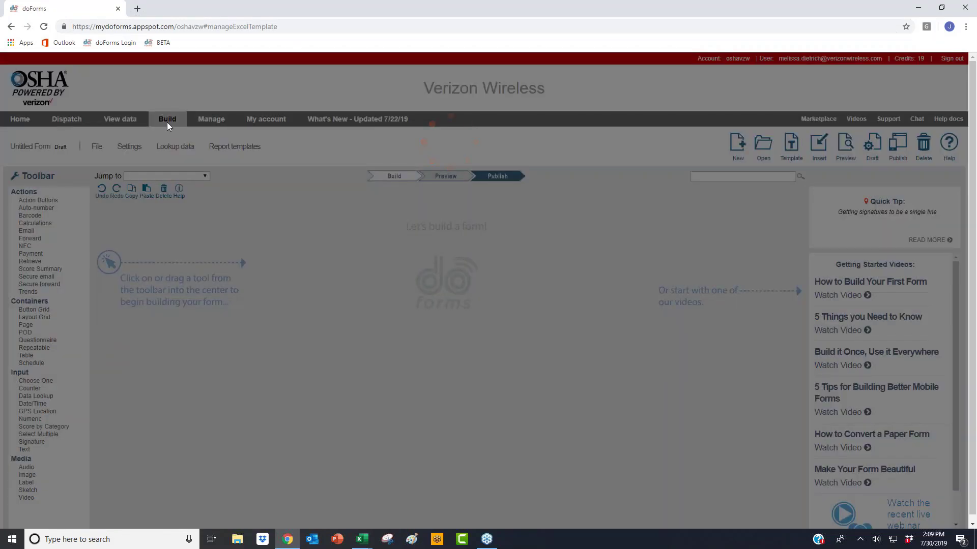
# Return to the OSHA Report Final report builder, review its Report data fields, and open the Pick a form settings.
pyautogui.moveTo(168, 122)
pyautogui.click(171, 146)
pyautogui.scroll(-15, 352, 230)
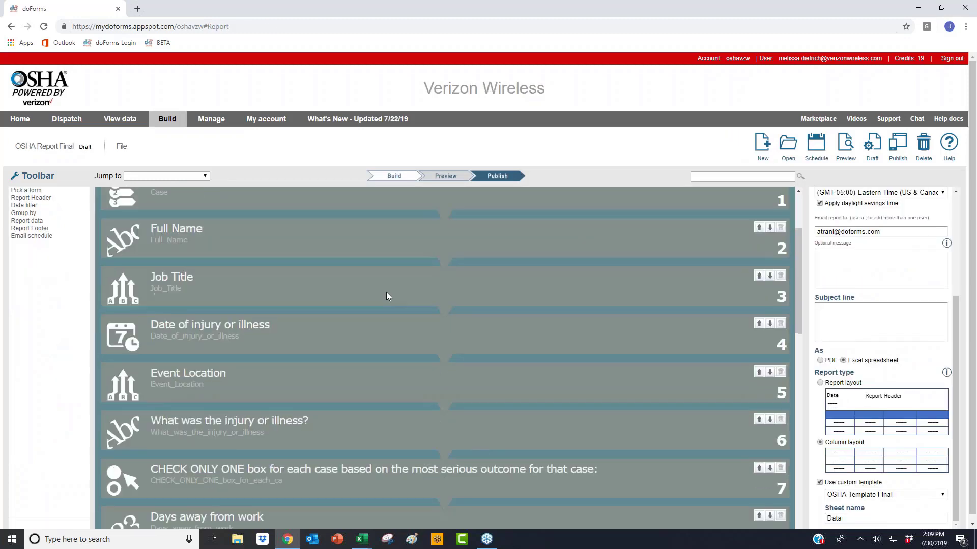
pyautogui.scroll(15, 238, 282)
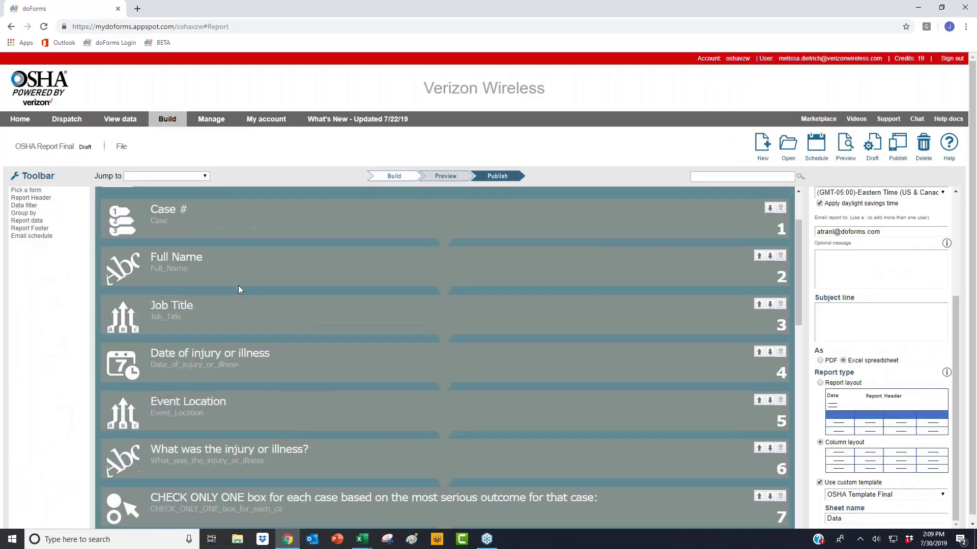
pyautogui.moveTo(169, 120)
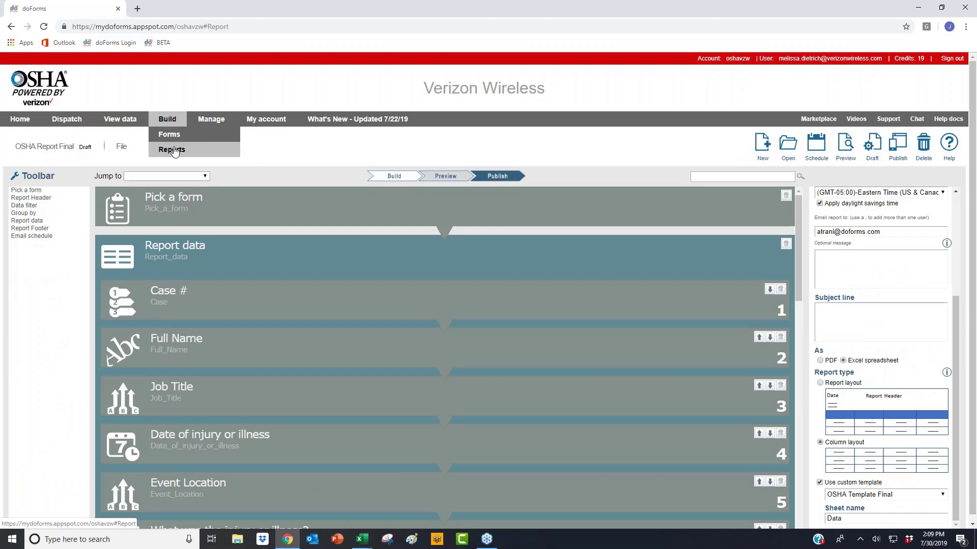
pyautogui.click(645, 212)
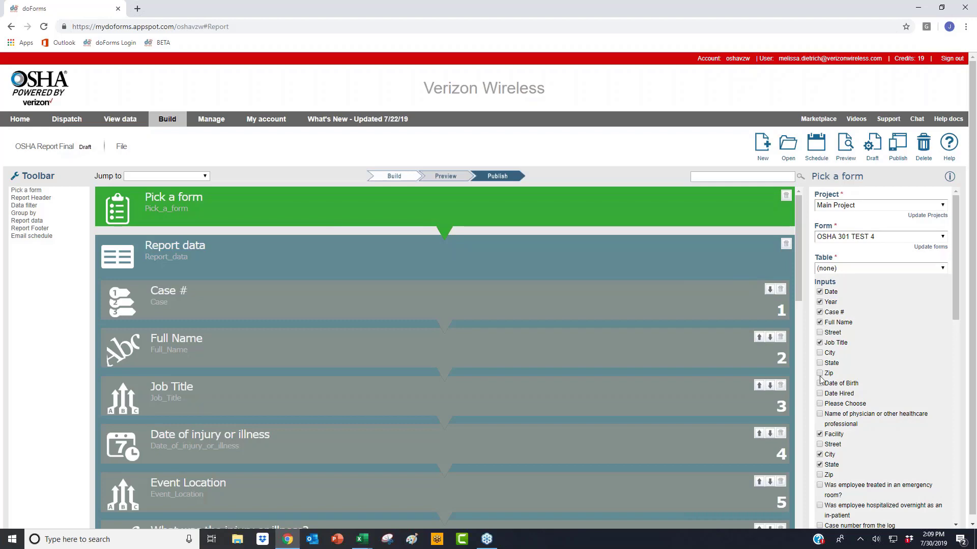
# Open the report's Email schedule settings and review the output format, report type, custom template and sheet name.
pyautogui.scroll(-15, 222, 316)
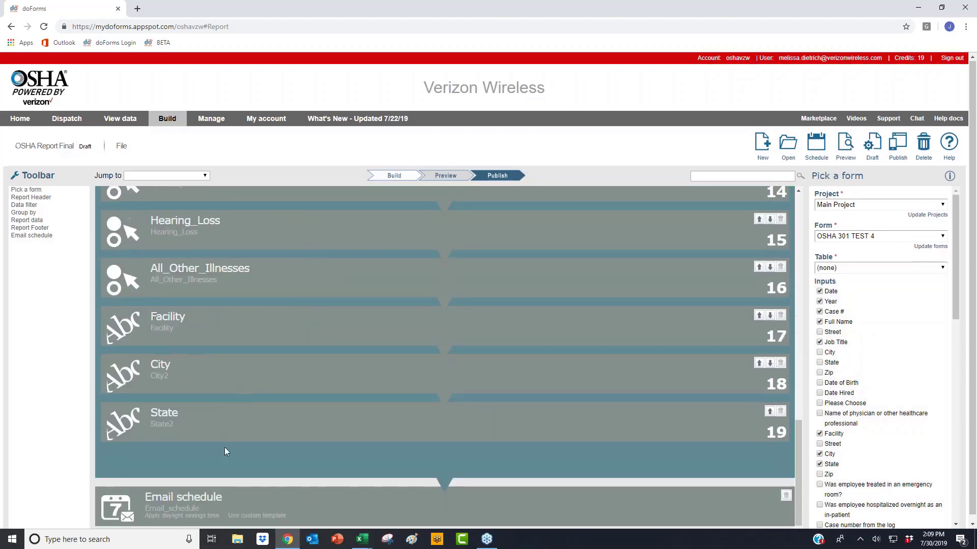
pyautogui.click(243, 504)
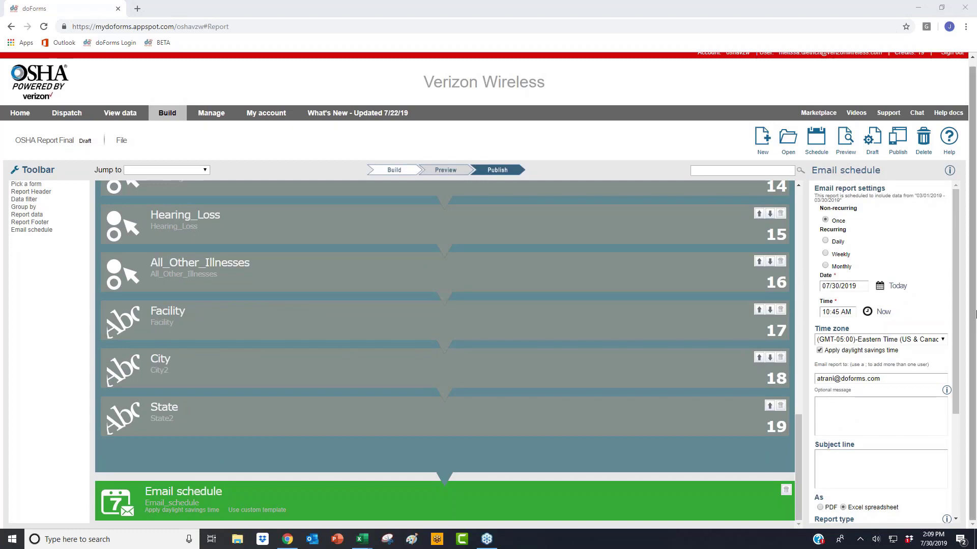
pyautogui.scroll(-3, 870, 371)
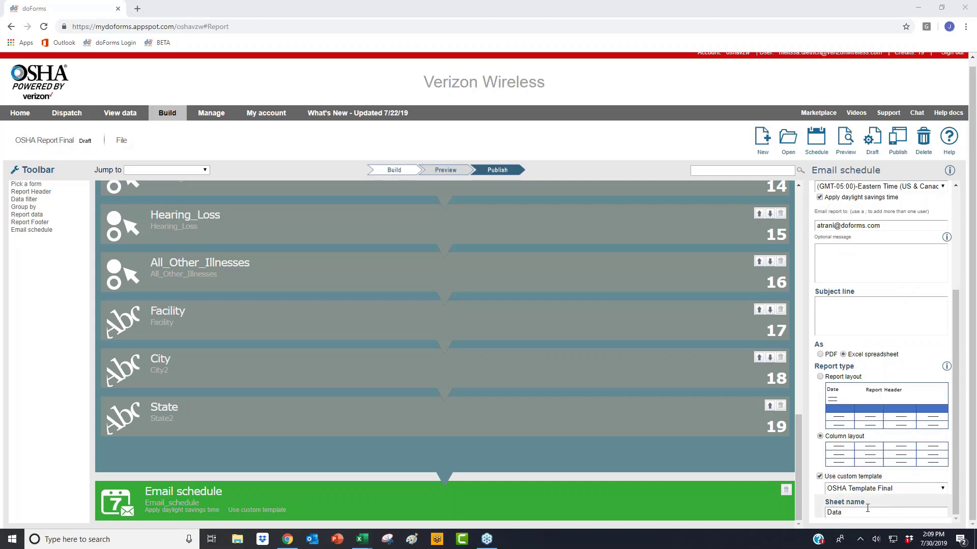
# Switch to the OSHA Template Final workbook in Excel, view its Data sheet, and hide that sheet.
pyautogui.moveTo(364, 542)
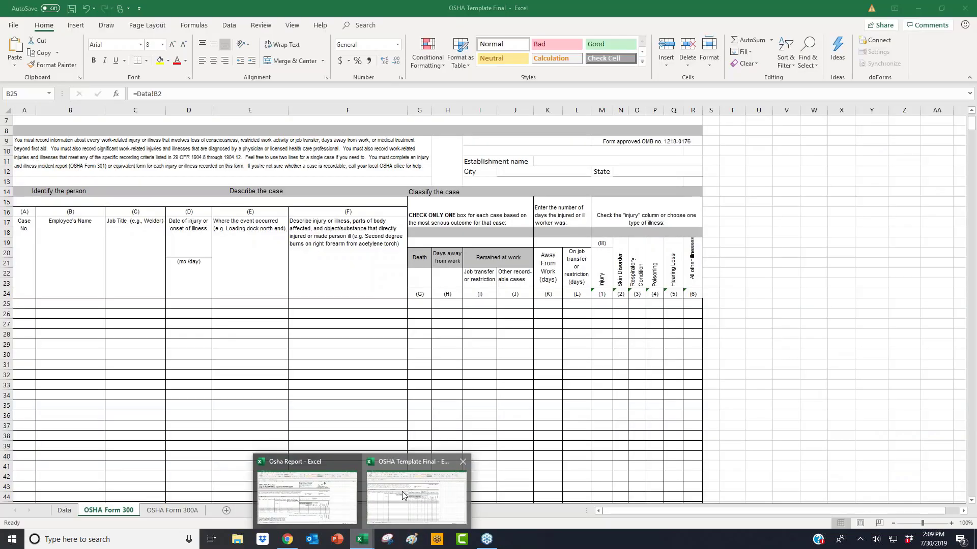
pyautogui.click(402, 493)
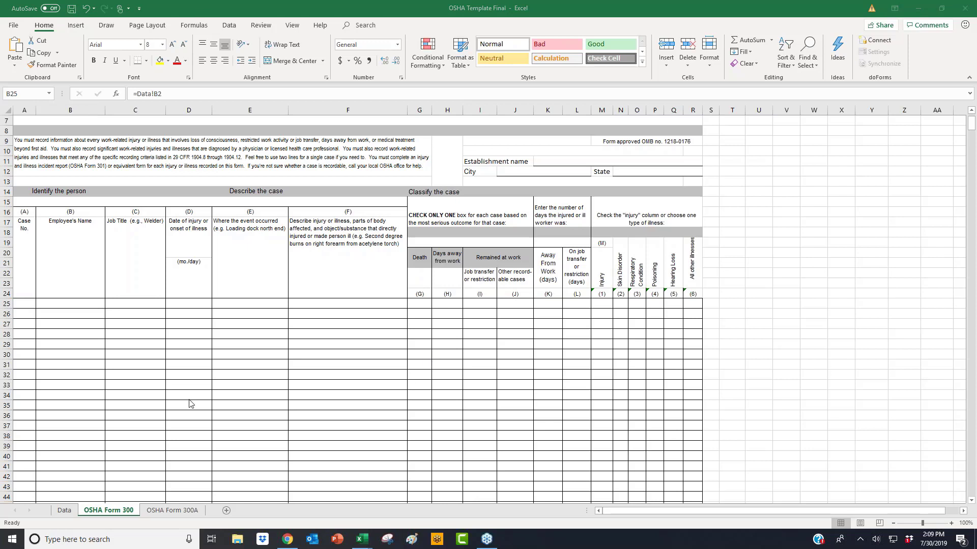
pyautogui.click(65, 511)
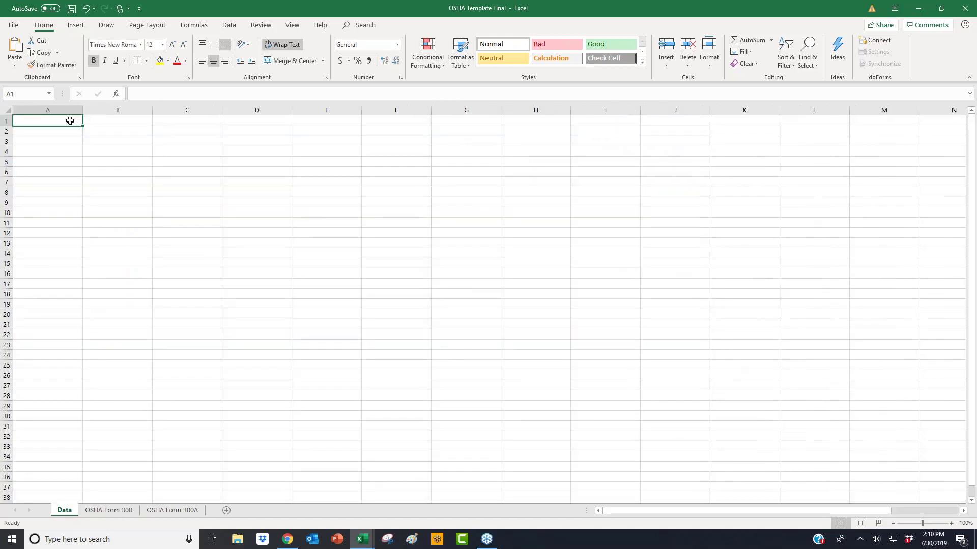
pyautogui.rightClick(60, 511)
pyautogui.click(113, 481)
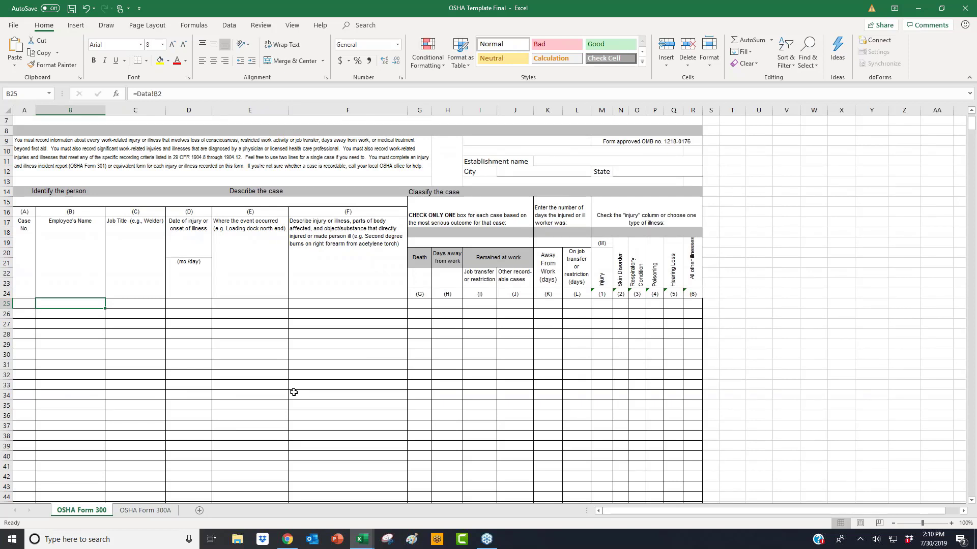
# Check the row 25 cell links (A25:F25) in the template's OSHA Form 300 sheet, and select case numbers A25:A29 in the Osha Report workbook.
pyautogui.moveTo(6, 303); pyautogui.dragTo(341, 302)
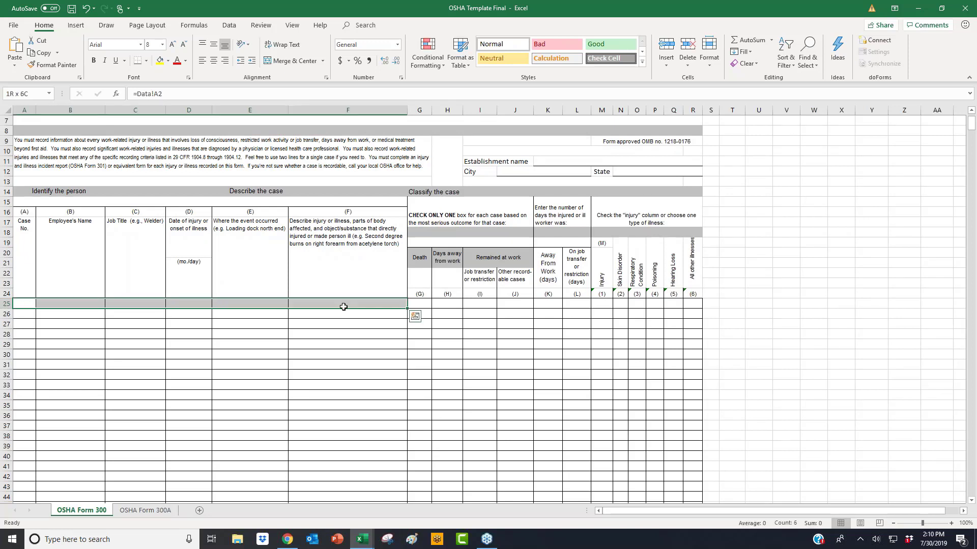
pyautogui.click(336, 302)
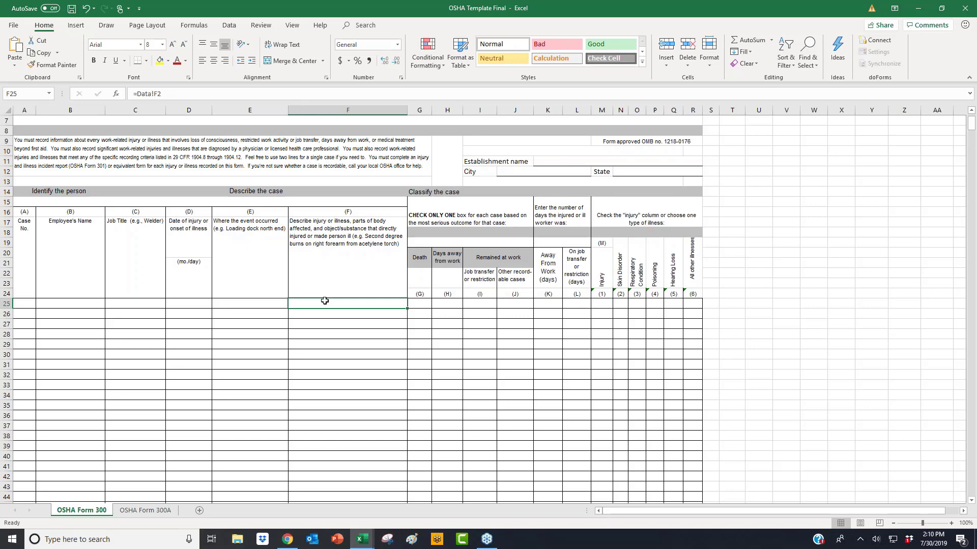
pyautogui.click(361, 540)
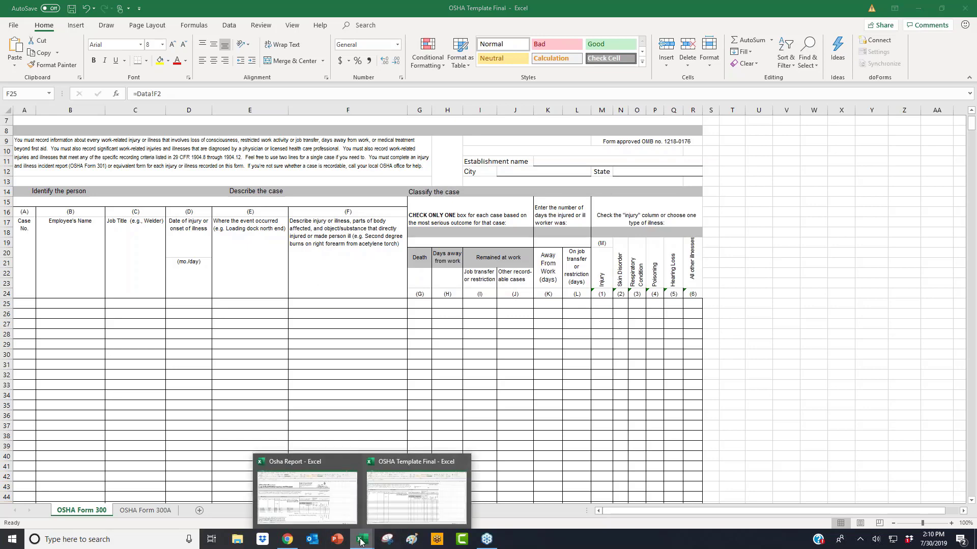
pyautogui.click(313, 484)
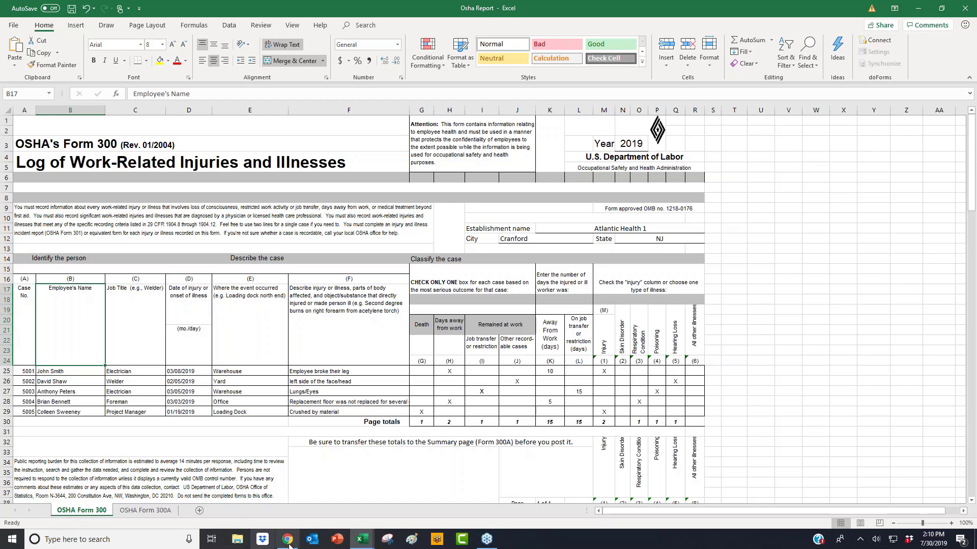
pyautogui.moveTo(41, 352); pyautogui.dragTo(23, 422)
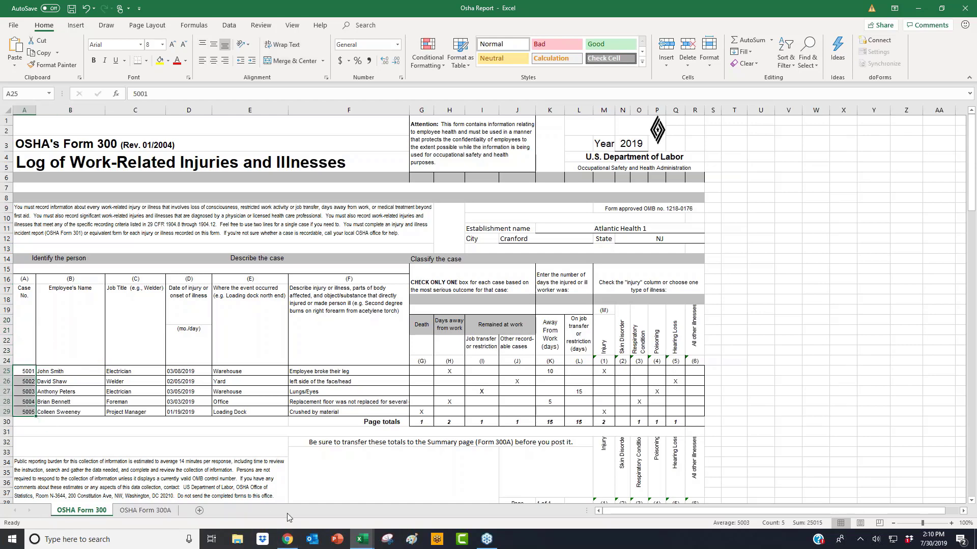
# View the submitted OSHA 301 TEST 4 records in doForms, and compare them with the OSHA Form 300 log in the Osha Report workbook.
pyautogui.click(288, 539)
pyautogui.click(120, 113)
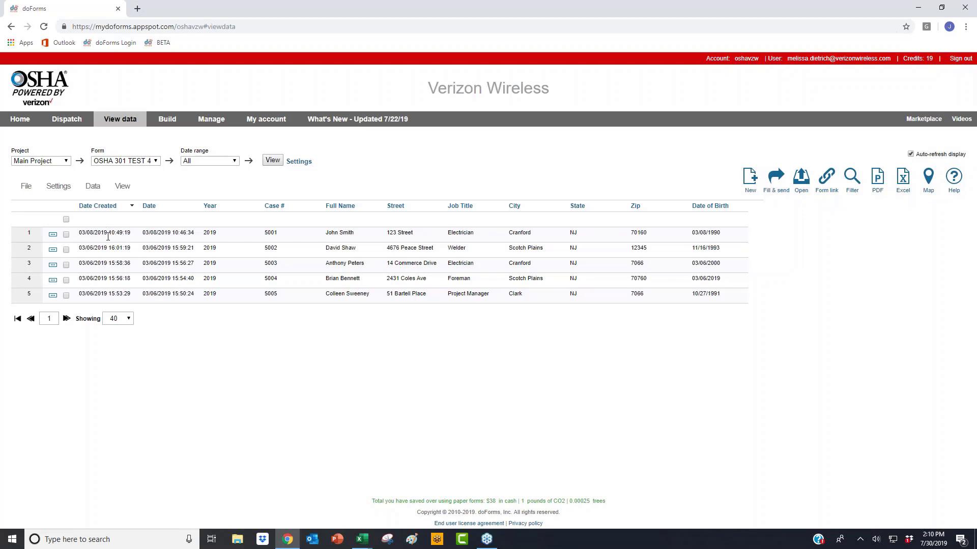
pyautogui.click(361, 542)
pyautogui.click(334, 504)
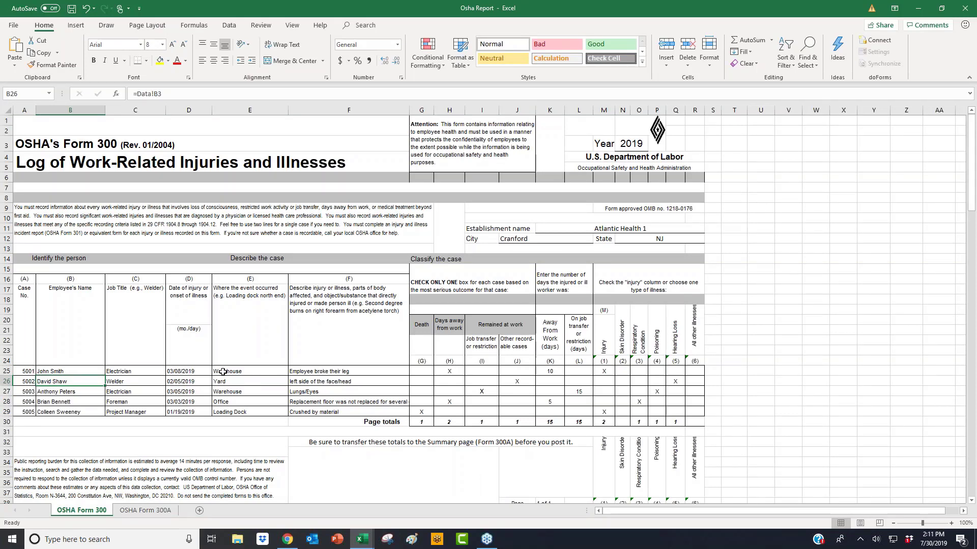
pyautogui.scroll(-2, 131, 393)
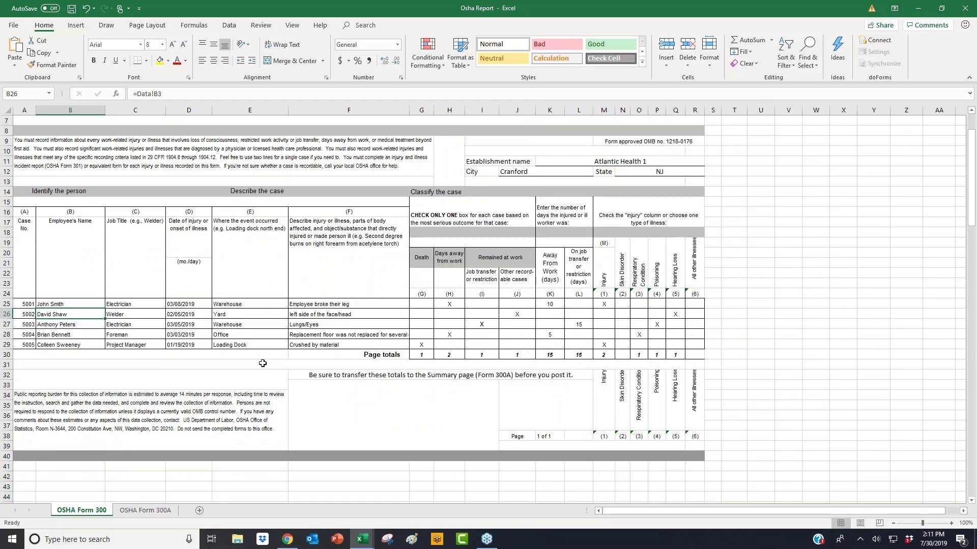
pyautogui.scroll(2, 350, 226)
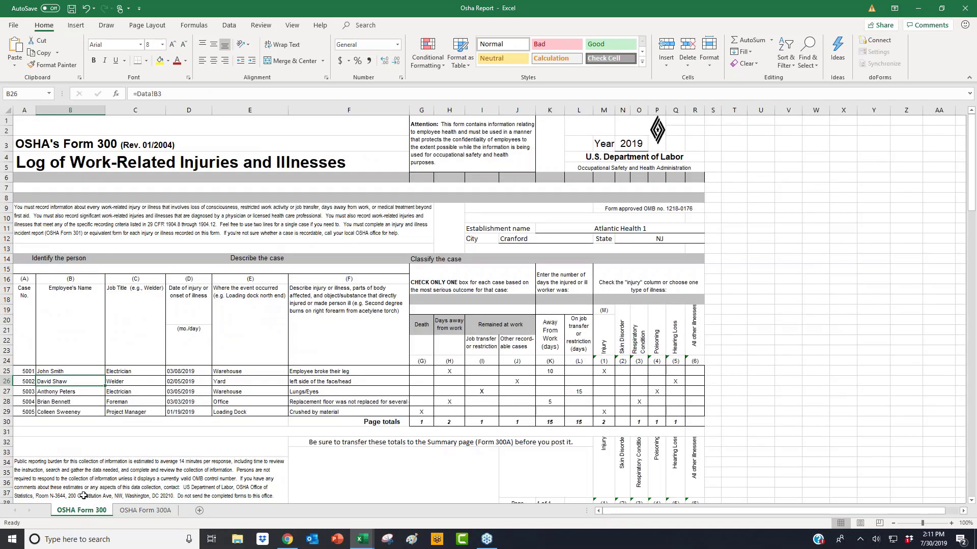
# Examine the OSHA Form 300A summary sheet, including its case totals, establishment name field, employment information and sign-off section.
pyautogui.click(145, 511)
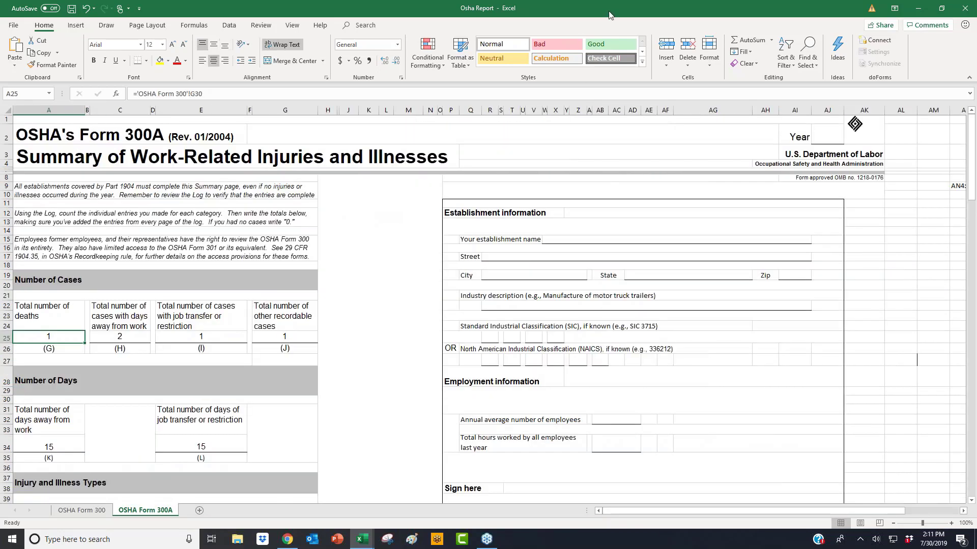
pyautogui.scroll(-1, 488, 218)
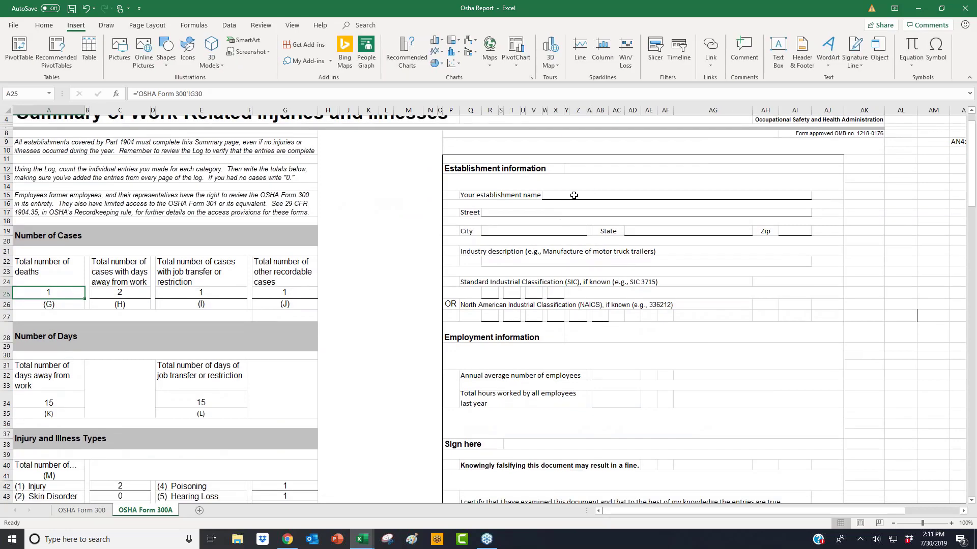
pyautogui.click(573, 195)
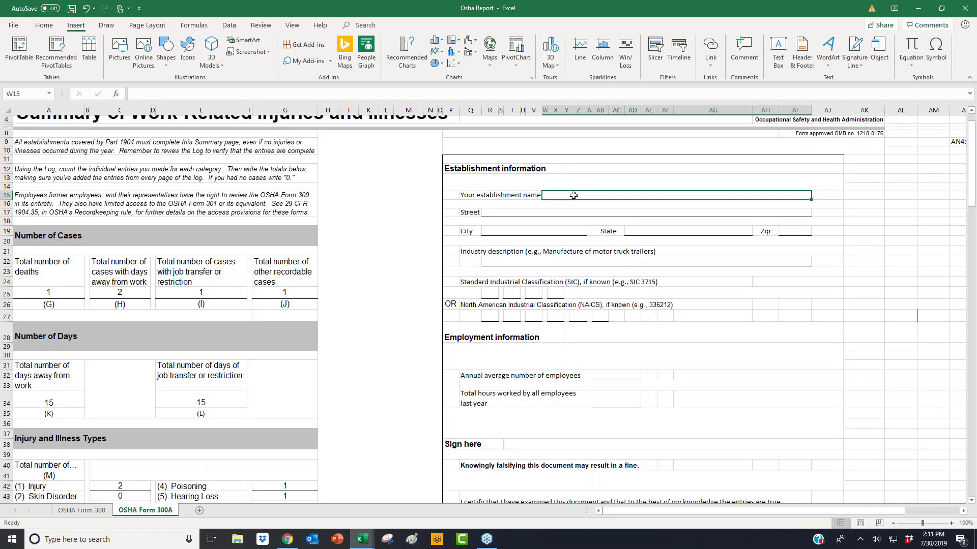
pyautogui.scroll(-6, 574, 195)
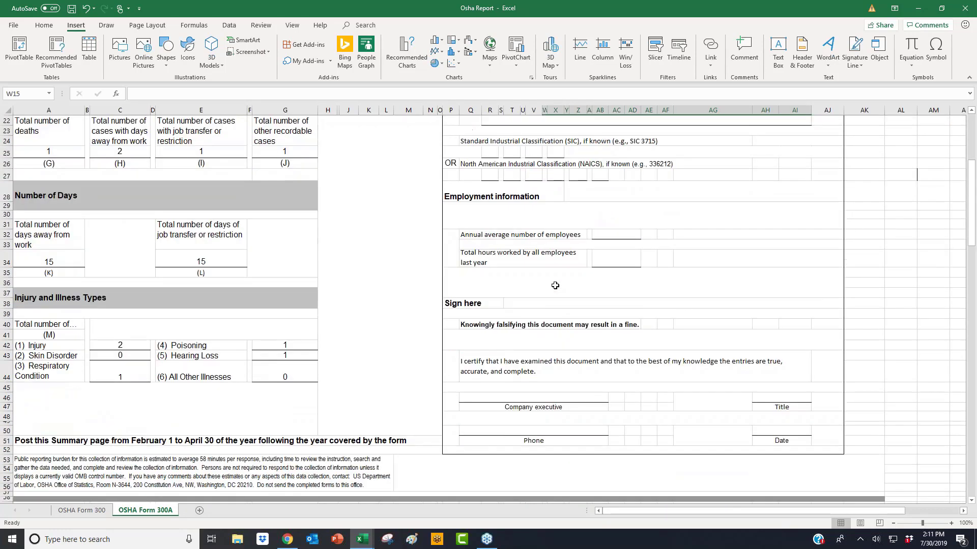
pyautogui.scroll(-2, 555, 285)
pyautogui.scroll(8, 559, 295)
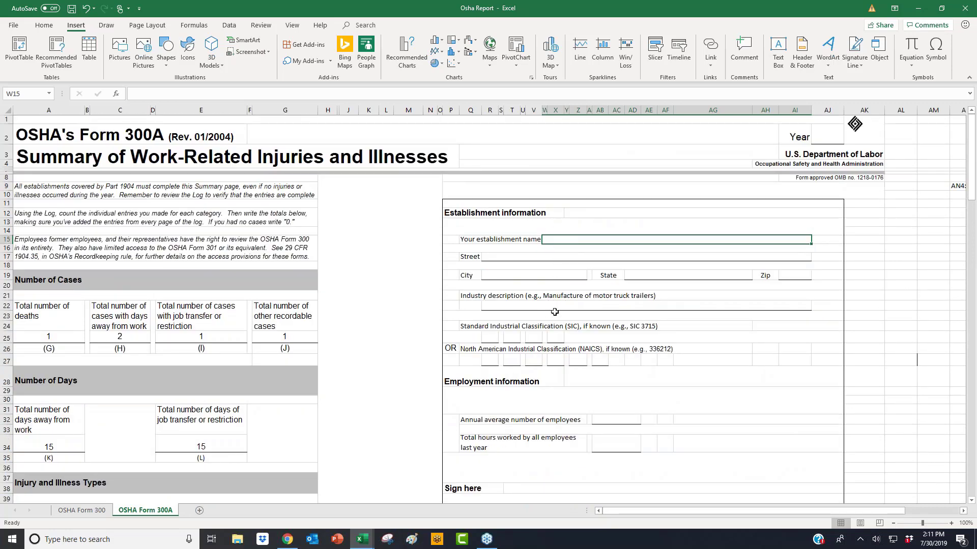
pyautogui.scroll(-2, 554, 312)
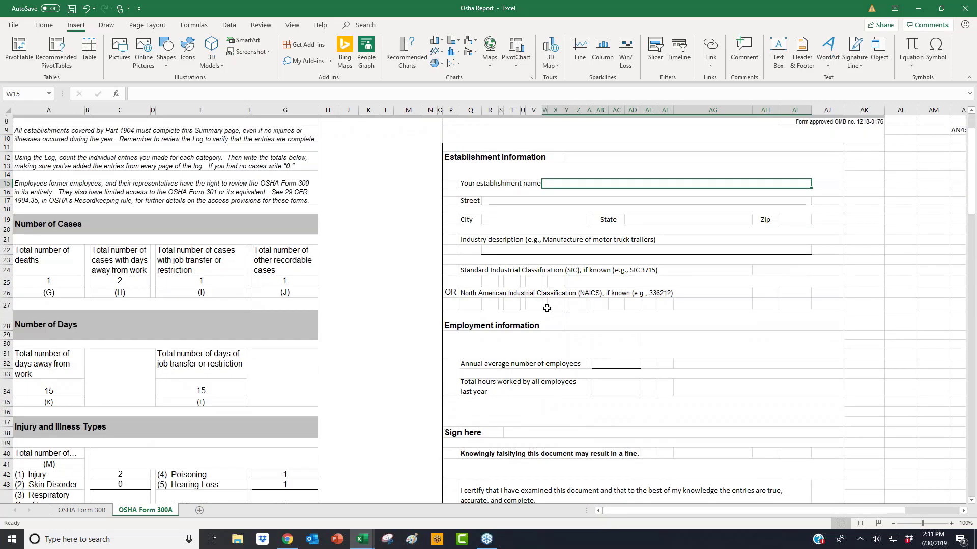
pyautogui.scroll(3, 547, 308)
# Unhide the Data sheet in the Osha Report workbook.
pyautogui.click(110, 513)
pyautogui.rightClick(154, 511)
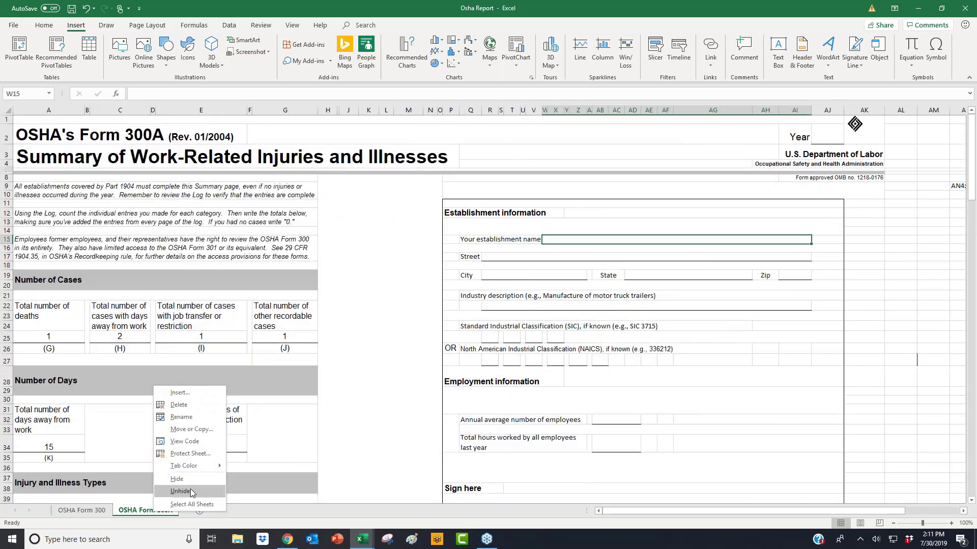
pyautogui.click(192, 491)
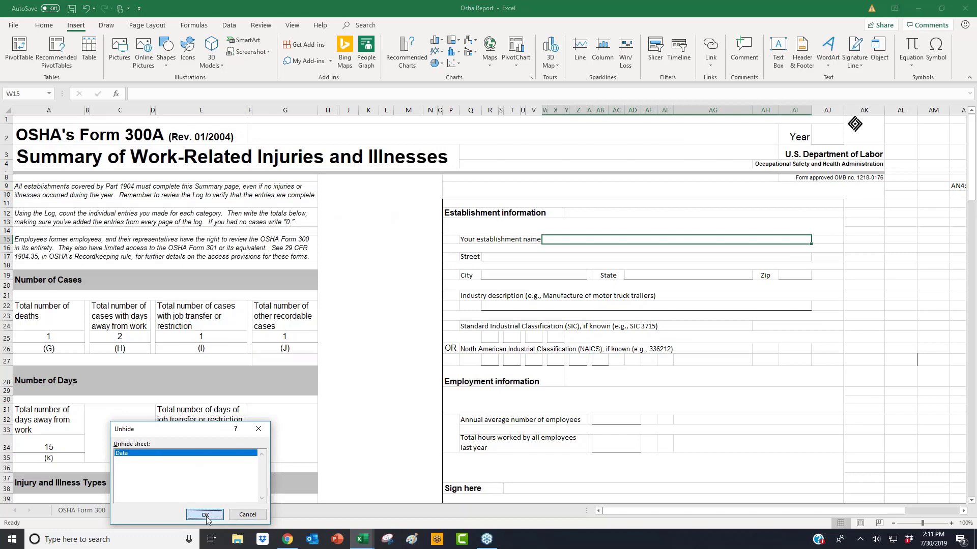
pyautogui.click(205, 515)
# Examine the Data sheet's row of column headings and the entries in its Case # column.
pyautogui.click(224, 291)
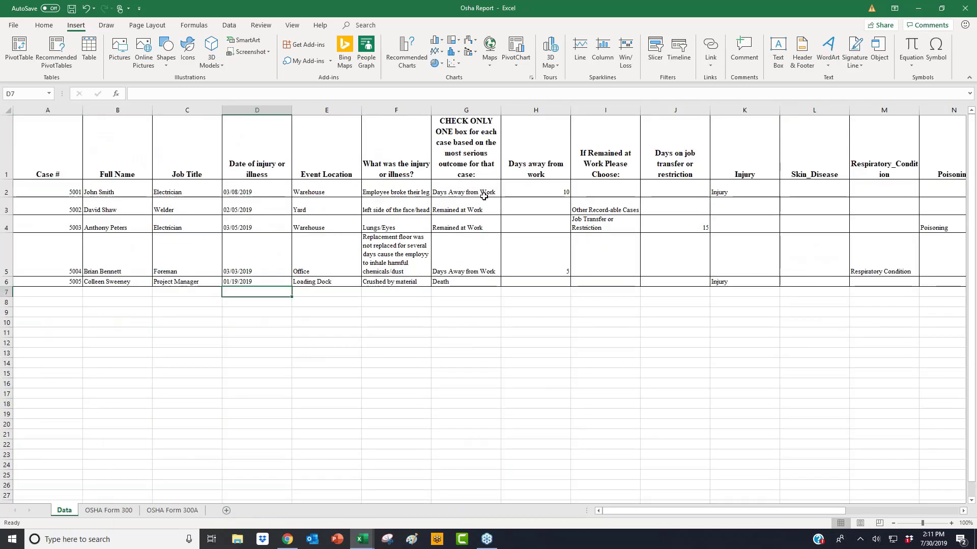
pyautogui.click(48, 153)
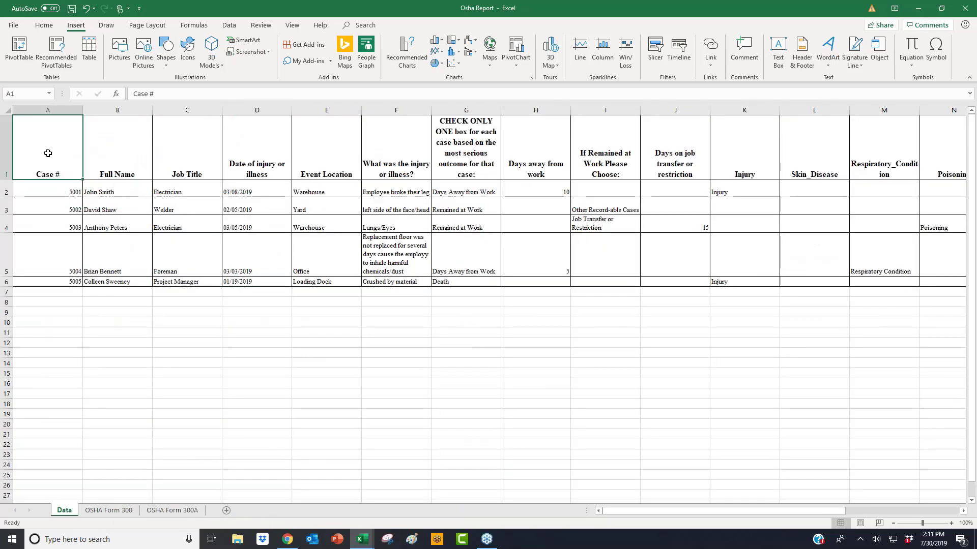
pyautogui.moveTo(48, 153); pyautogui.dragTo(80, 281)
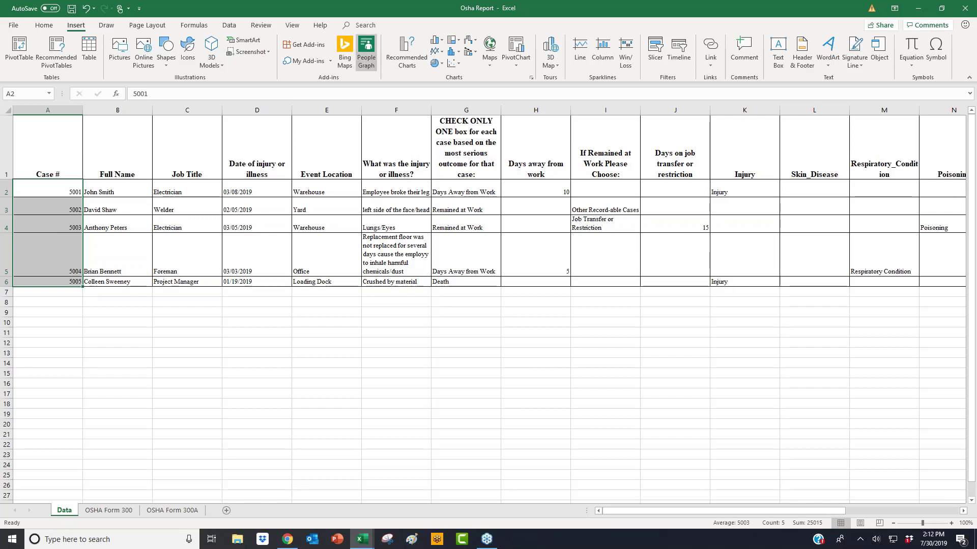
pyautogui.moveTo(46, 152); pyautogui.dragTo(732, 141)
pyautogui.click(387, 172)
pyautogui.moveTo(77, 189); pyautogui.dragTo(73, 270)
pyautogui.click(72, 271)
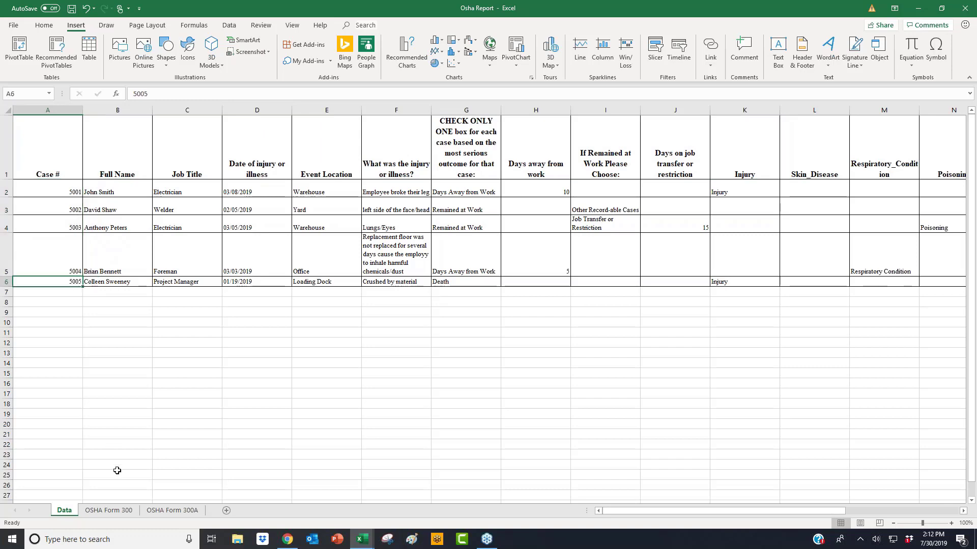
# Go to the OSHA Form 300 sheet and check the formulas in its case rows, from the first case number to cell R29.
pyautogui.click(108, 511)
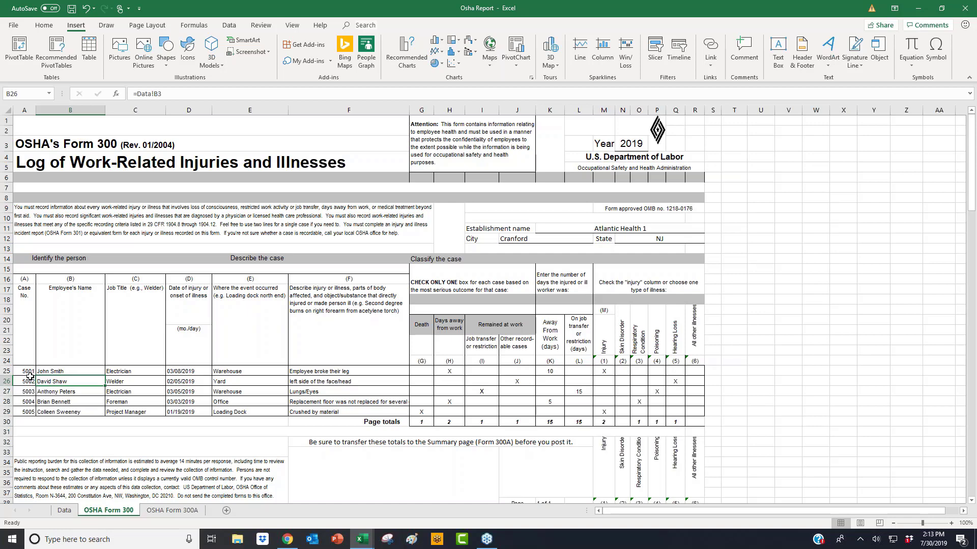
pyautogui.click(26, 370)
pyautogui.moveTo(26, 370); pyautogui.dragTo(691, 413)
pyautogui.click(690, 413)
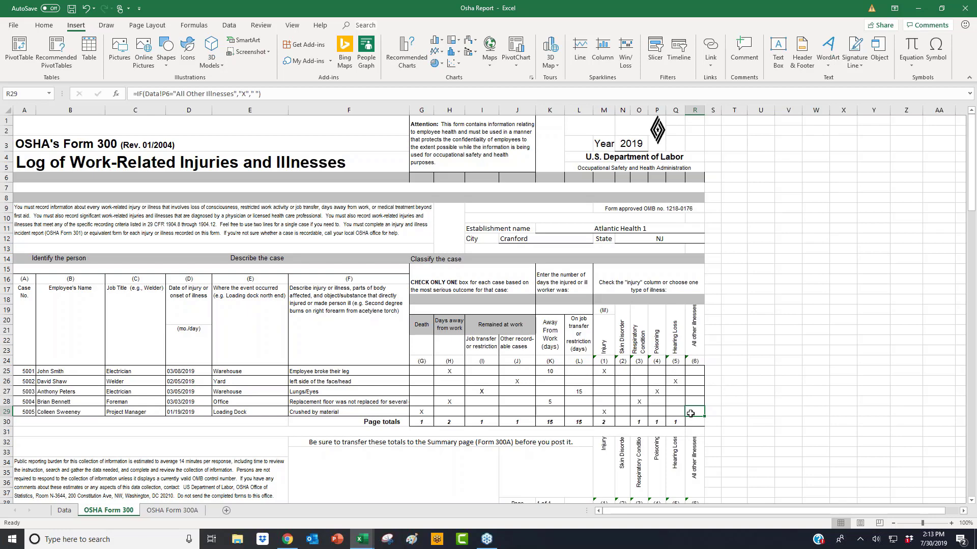
pyautogui.click(26, 375)
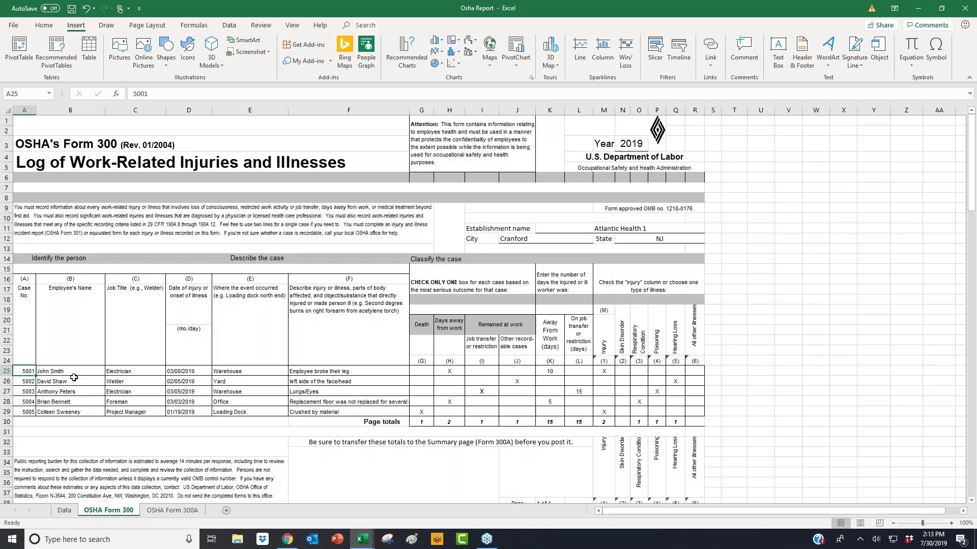
# Review cells A1:G6 of the Data sheet as the source of the log, and return to the OSHA Form 300 sheet.
pyautogui.click(65, 510)
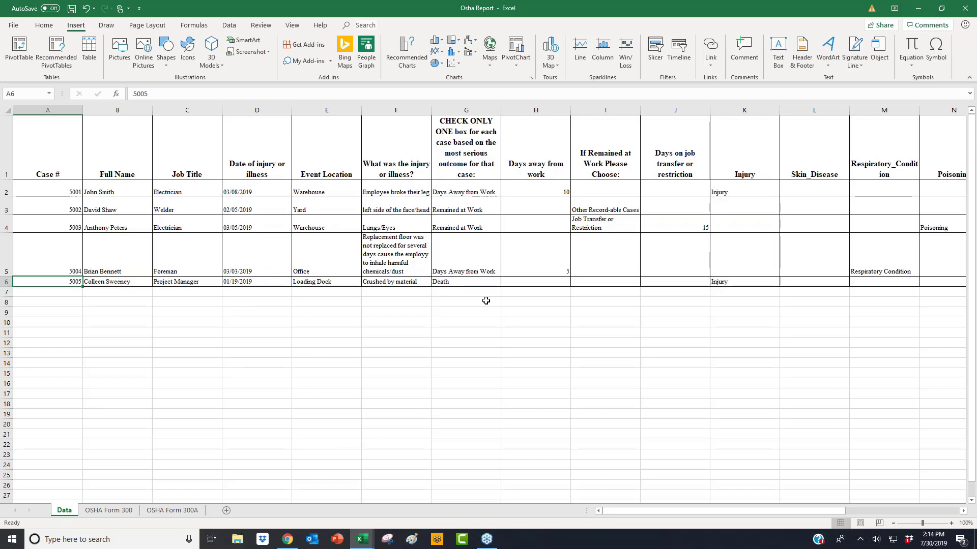
pyautogui.moveTo(35, 164); pyautogui.dragTo(484, 279)
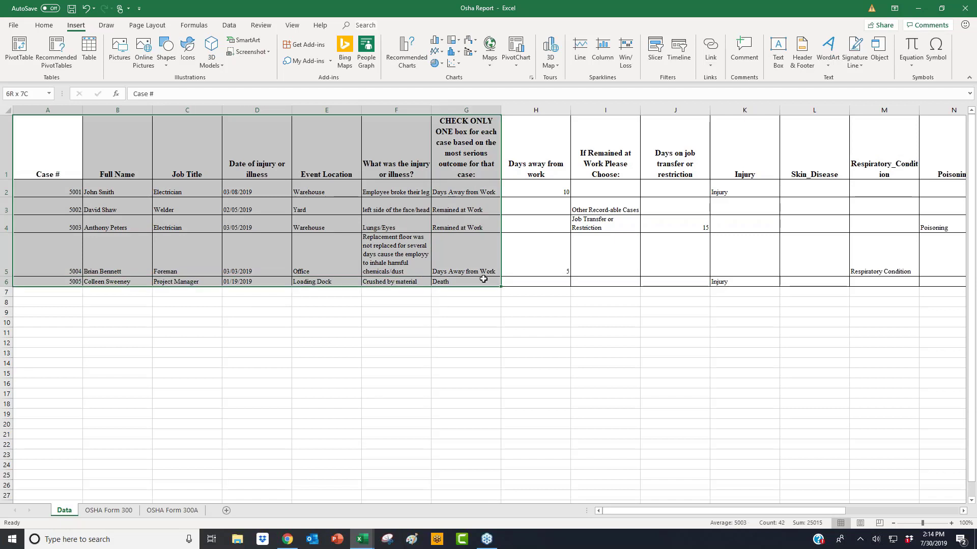
pyautogui.click(8, 120)
pyautogui.click(61, 145)
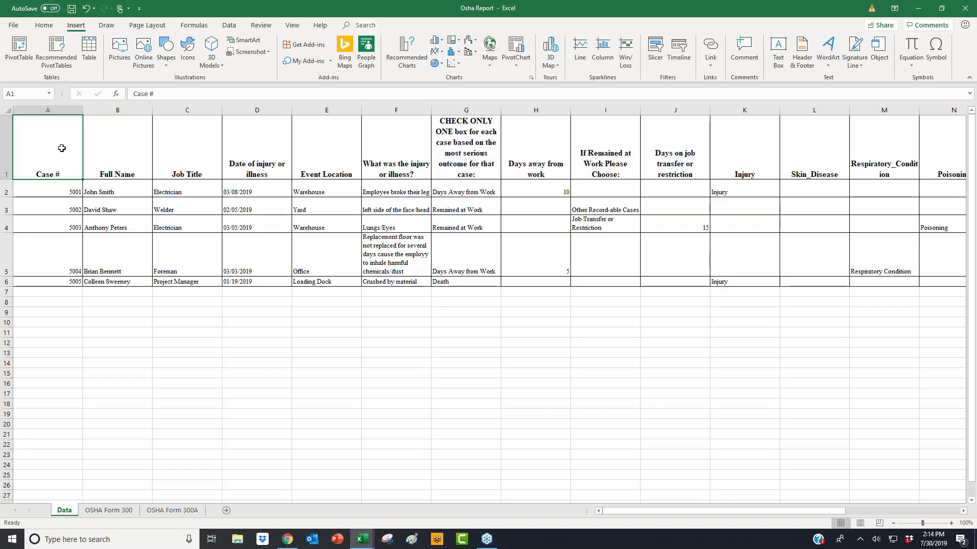
pyautogui.click(108, 511)
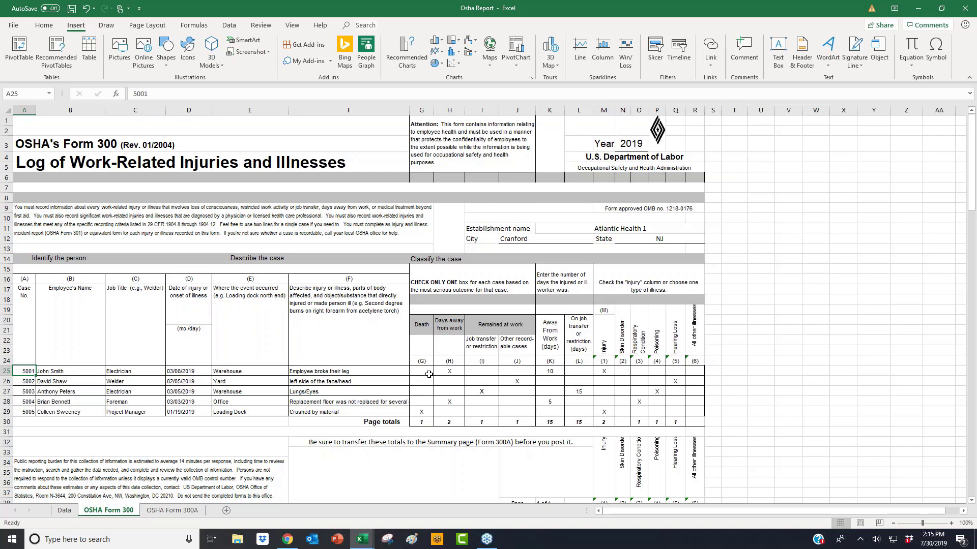
# Inspect the formula in cell H25, the Days away from work entry of the first case on OSHA Form 300.
pyautogui.click(450, 362)
pyautogui.click(449, 372)
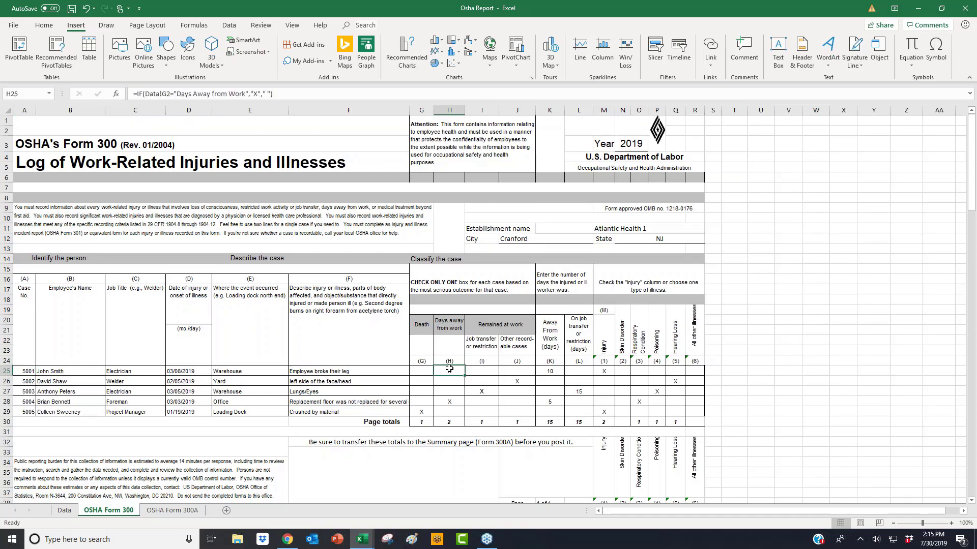
pyautogui.click(220, 93)
pyautogui.hotkey('ctrl', 'Return')
# Switch to doForms in Chrome and return to the OSHA Report Final draft in the report builder.
pyautogui.click(287, 540)
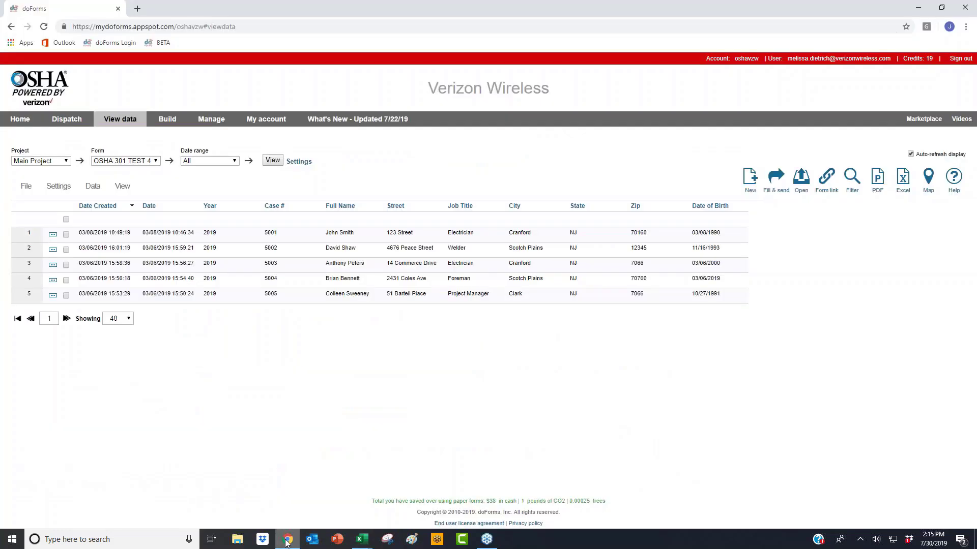
pyautogui.moveTo(167, 120)
pyautogui.click(182, 147)
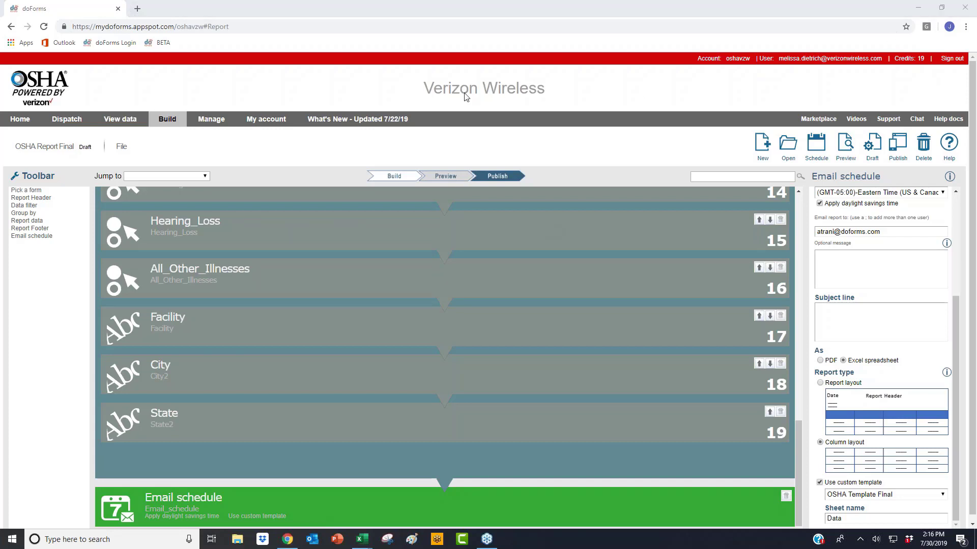
# Review the report schedule calendar for July and August 2019, close it, and return to the Email schedule's recurrence, date and time settings.
pyautogui.click(819, 150)
pyautogui.click(819, 150)
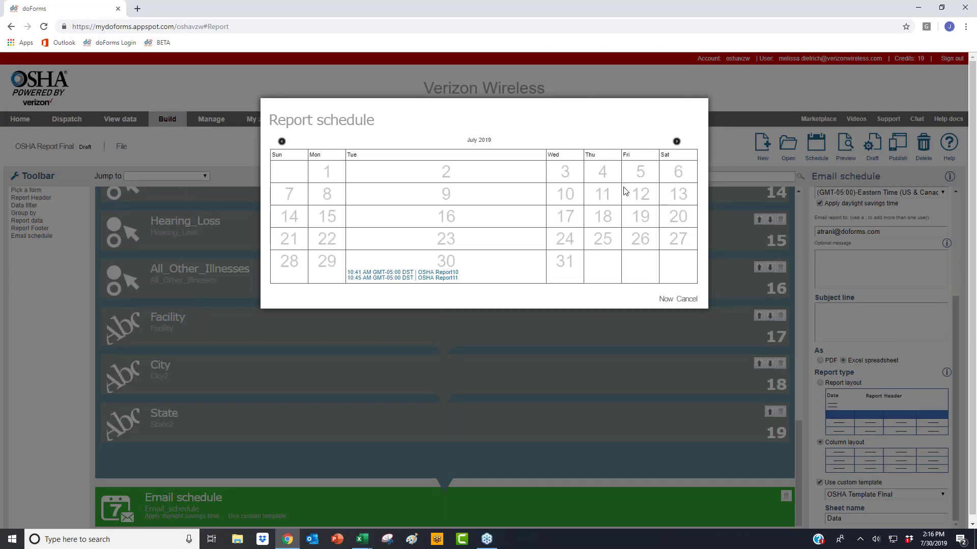
pyautogui.click(676, 142)
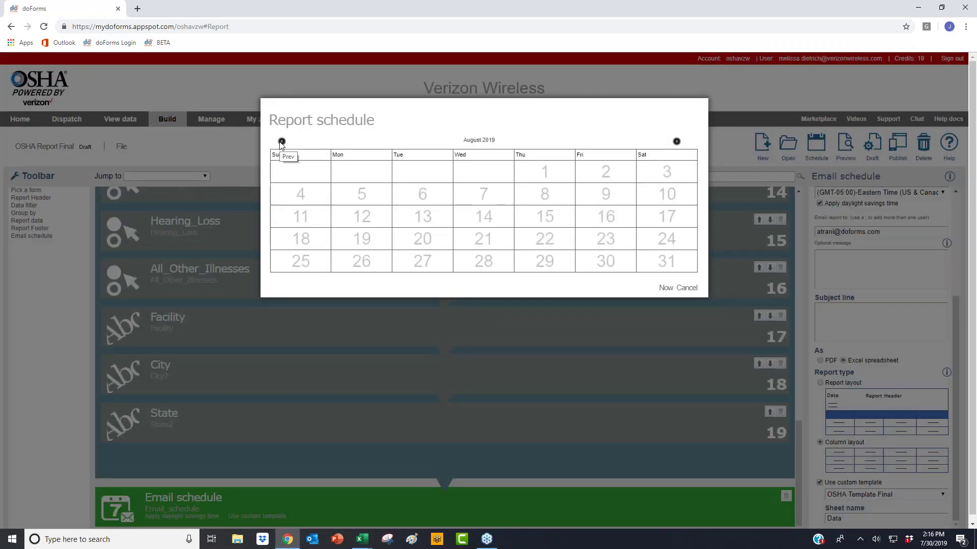
pyautogui.click(281, 141)
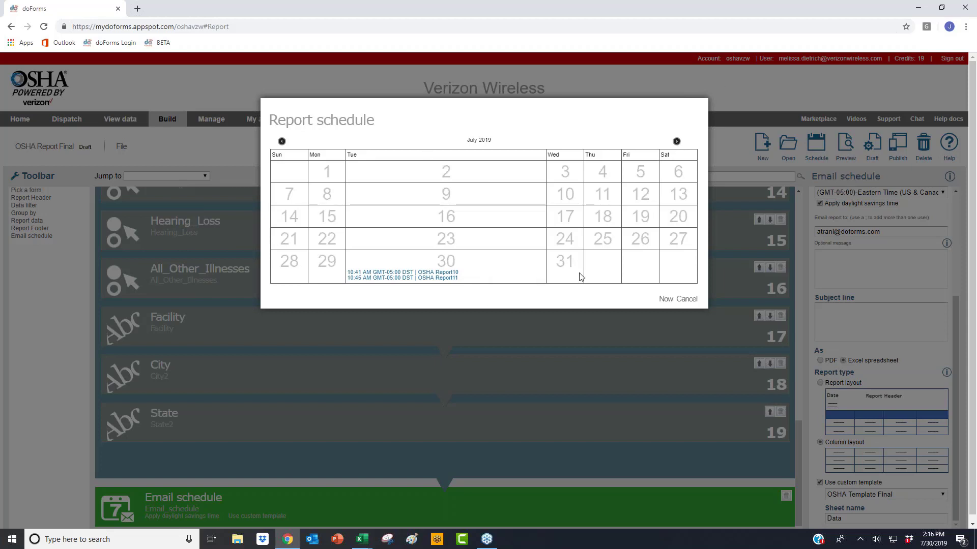
pyautogui.click(686, 299)
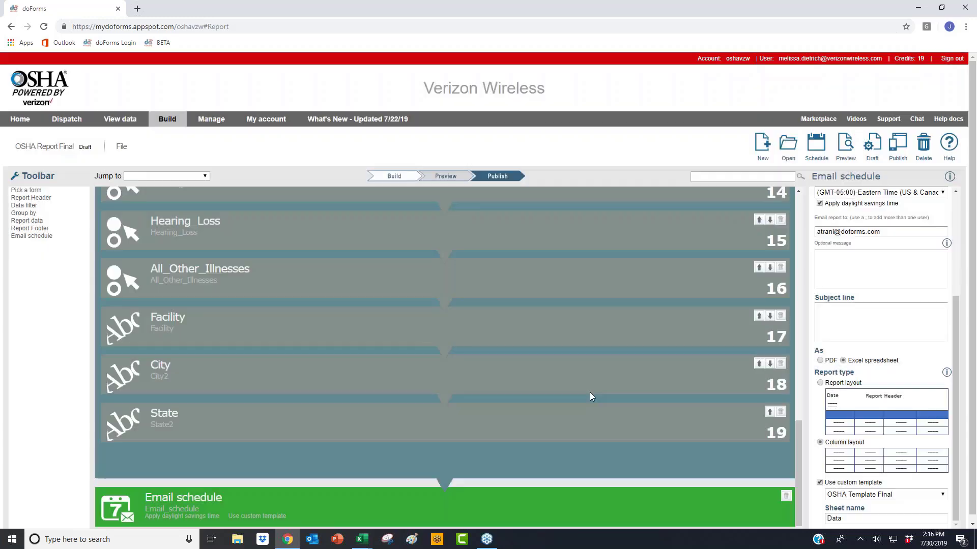
pyautogui.scroll(3, 895, 305)
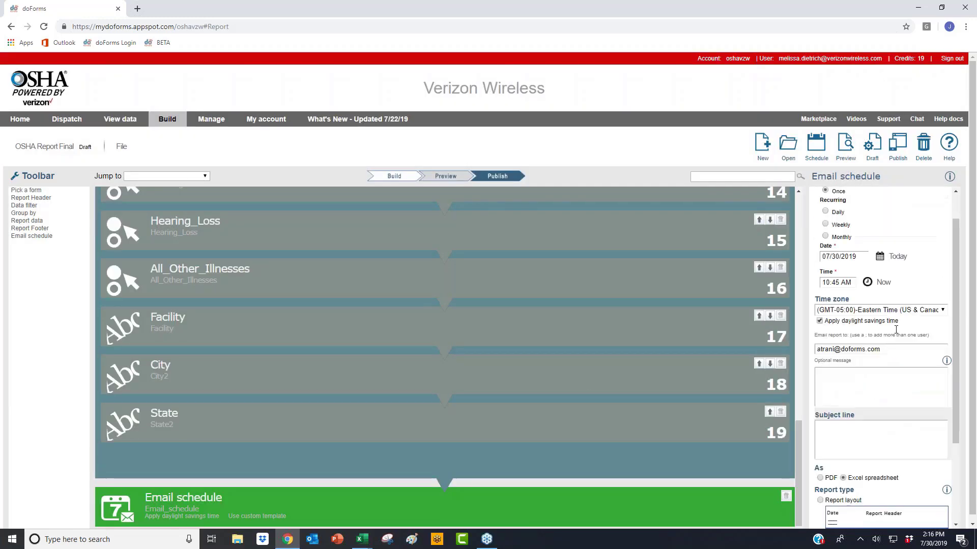